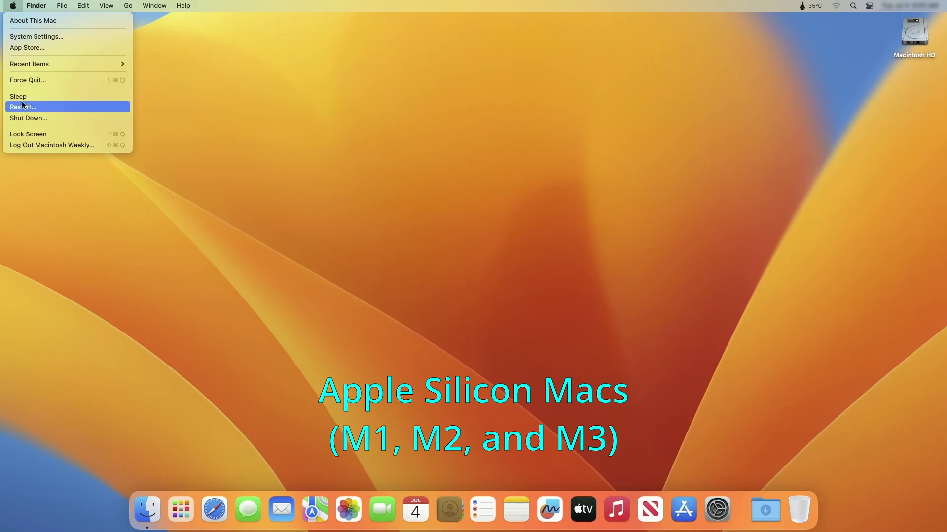
# - Shut down the Mac from the Apple menu and power it back on to the login window
pyautogui.click(28, 118)
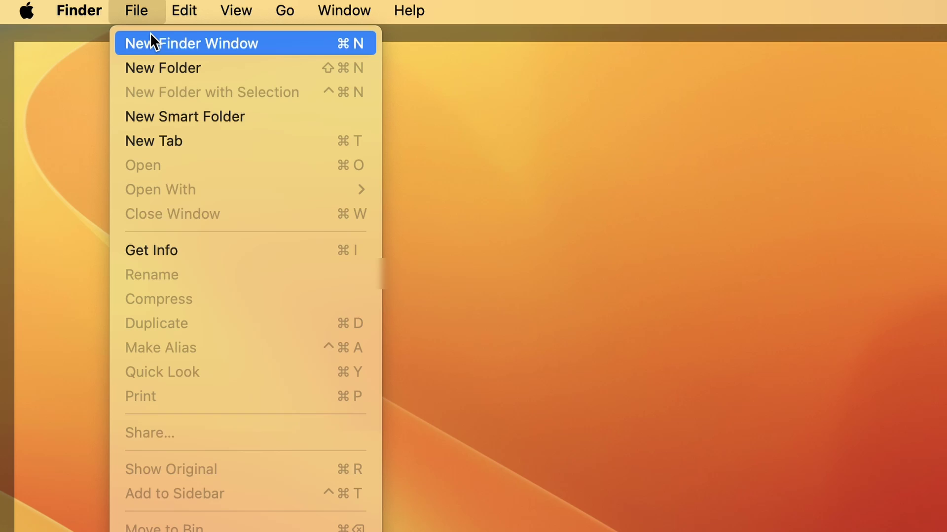
# - Move EXAMPLE_MALWARE_APP from the Applications folder to the Bin, then empty the Bin from the Dock
pyautogui.click(152, 39)
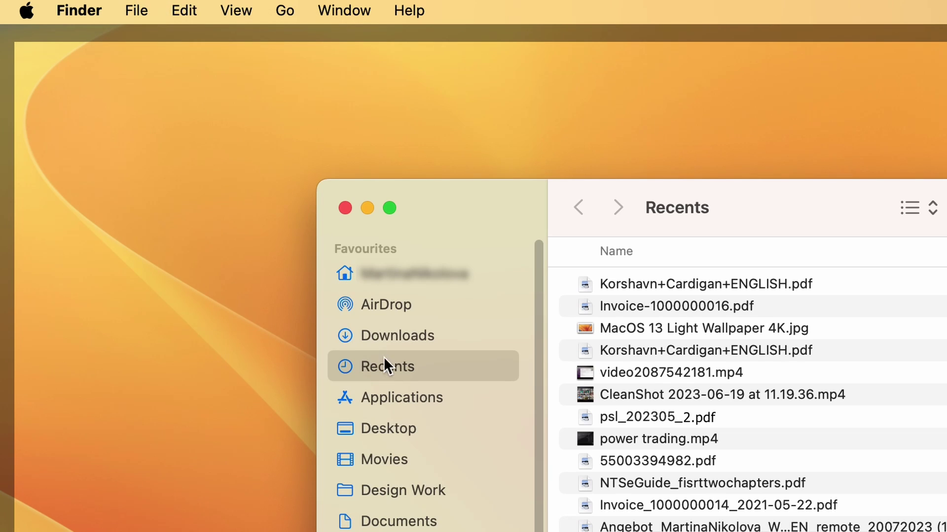
pyautogui.click(404, 395)
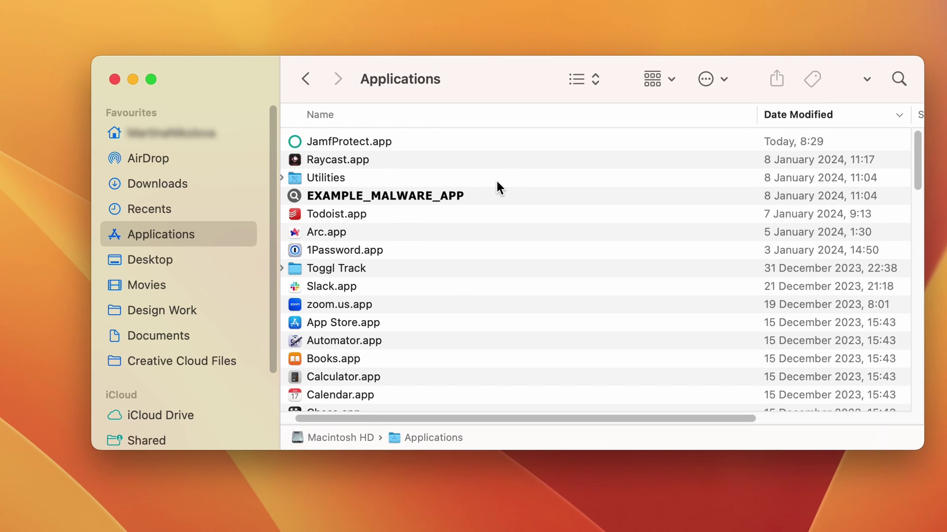
pyautogui.click(495, 193)
pyautogui.rightClick(495, 193)
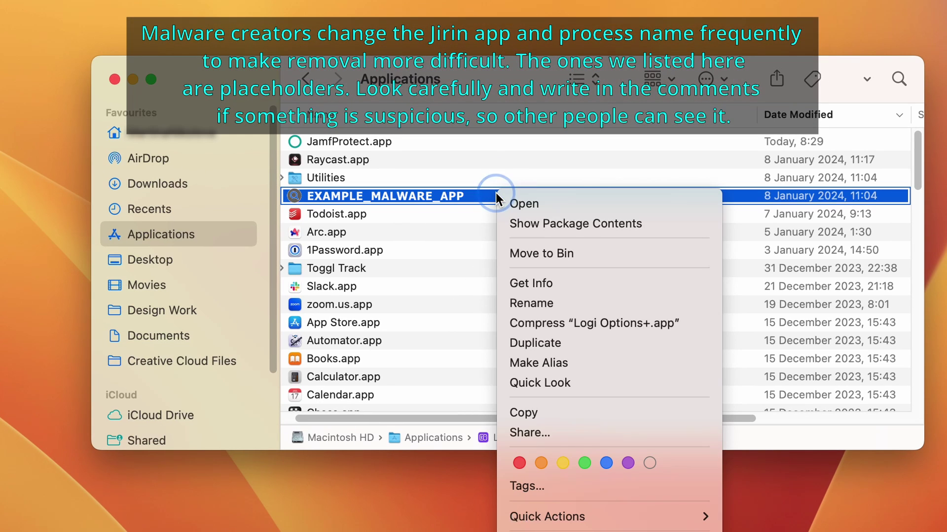
pyautogui.click(547, 260)
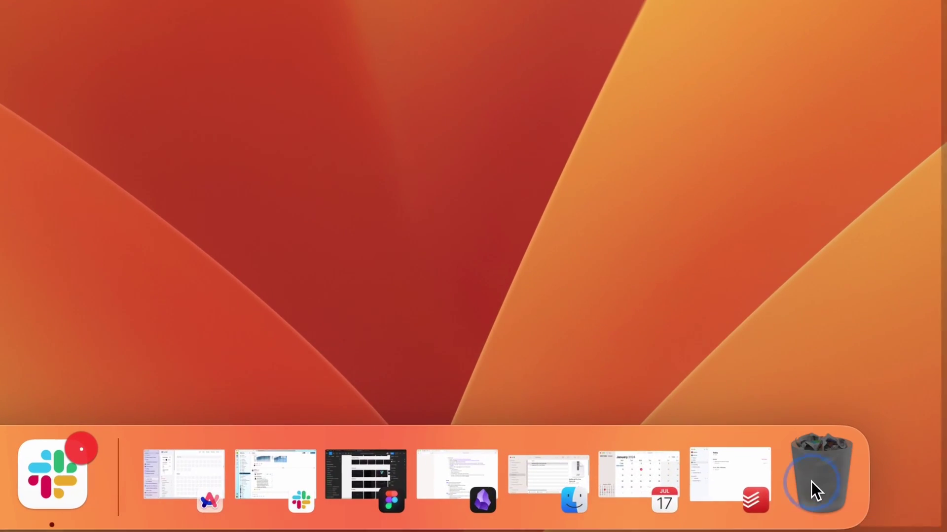
pyautogui.rightClick(869, 507)
pyautogui.click(840, 386)
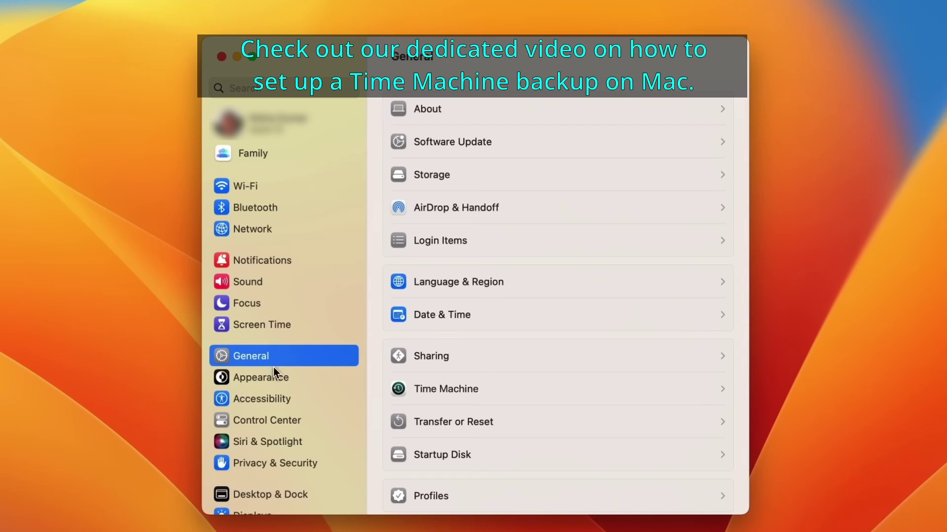
# - Start adding a Time Machine backup disk, up to the account password prompt
pyautogui.click(463, 392)
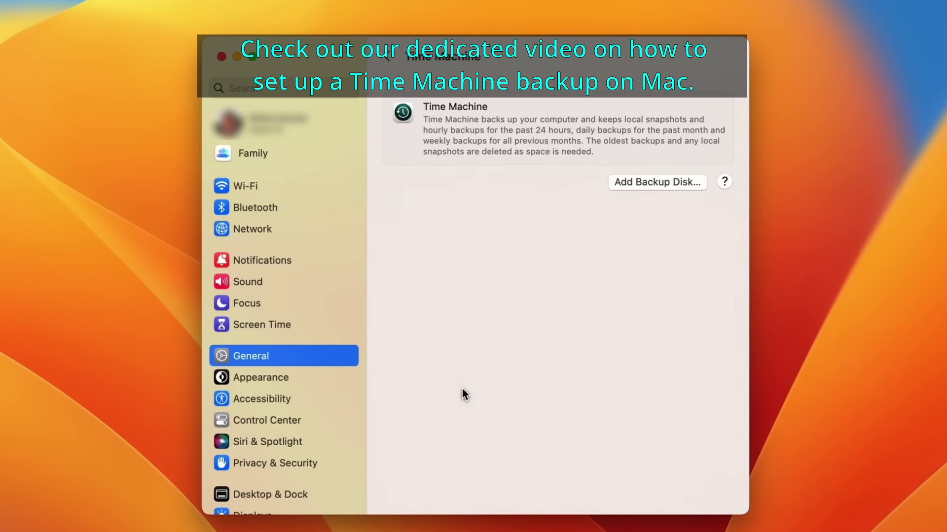
pyautogui.click(689, 183)
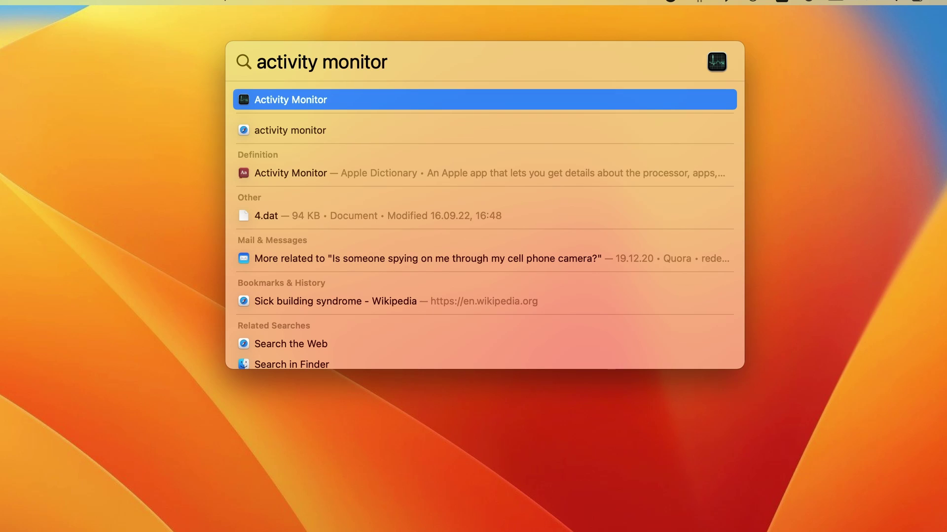
# - Launch Activity Monitor and sort the Memory tab so the largest memory users come first
pyautogui.press('Return')
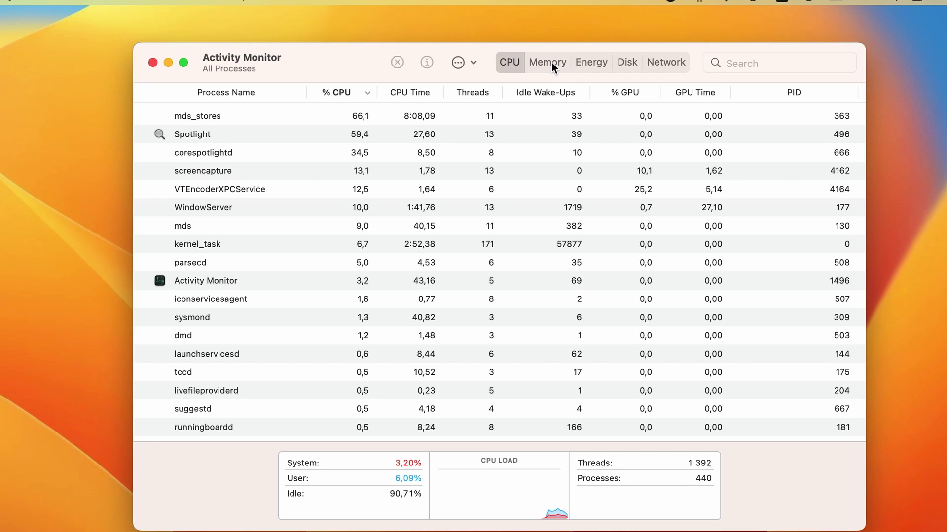
pyautogui.click(548, 63)
pyautogui.click(578, 89)
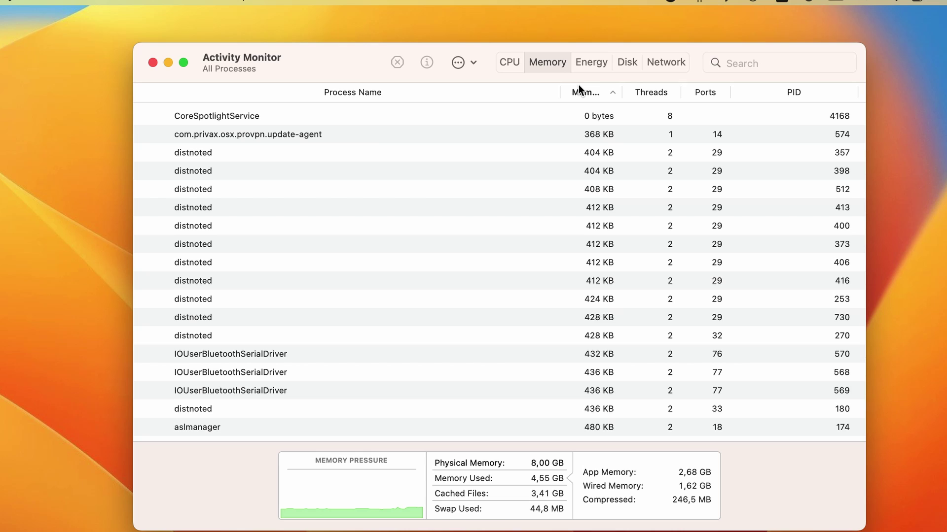
pyautogui.click(579, 89)
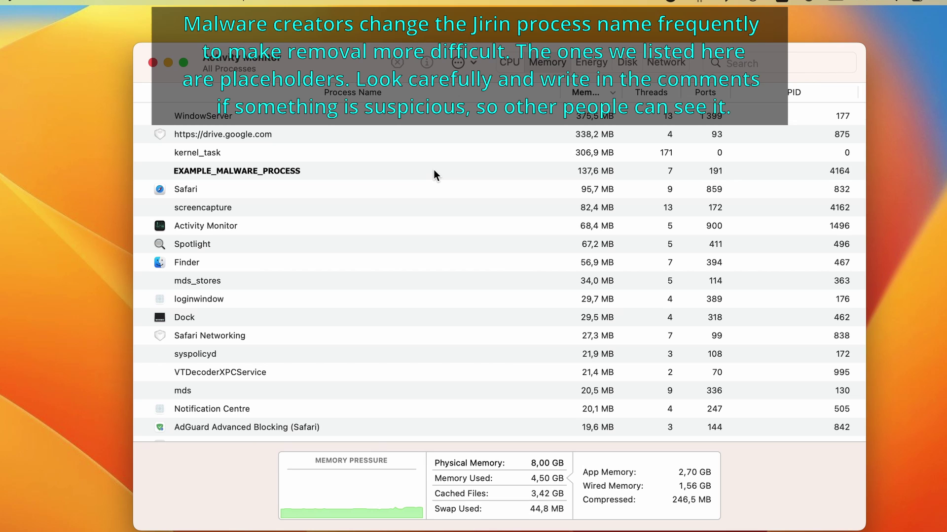
# - Force quit EXAMPLE_MALWARE_PROCESS and recheck the Memory list to confirm it is gone
pyautogui.click(434, 170)
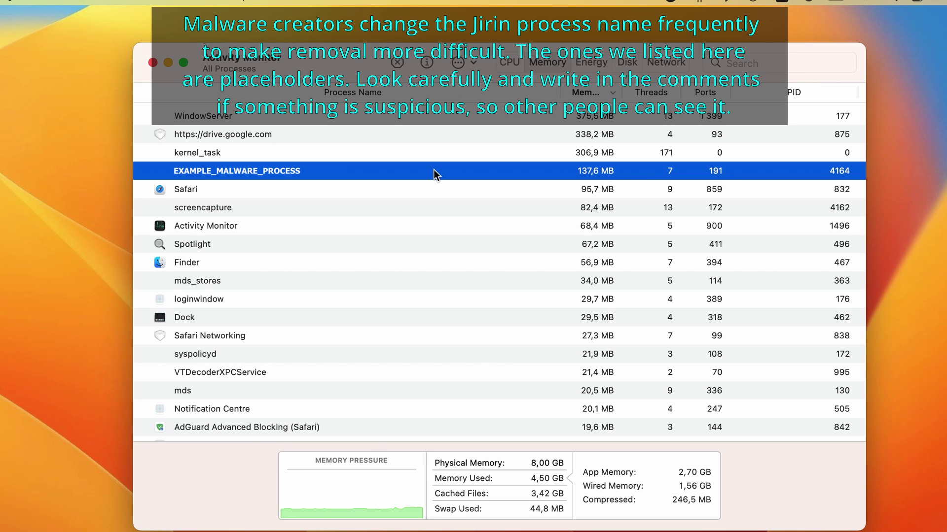
pyautogui.click(401, 63)
pyautogui.click(532, 348)
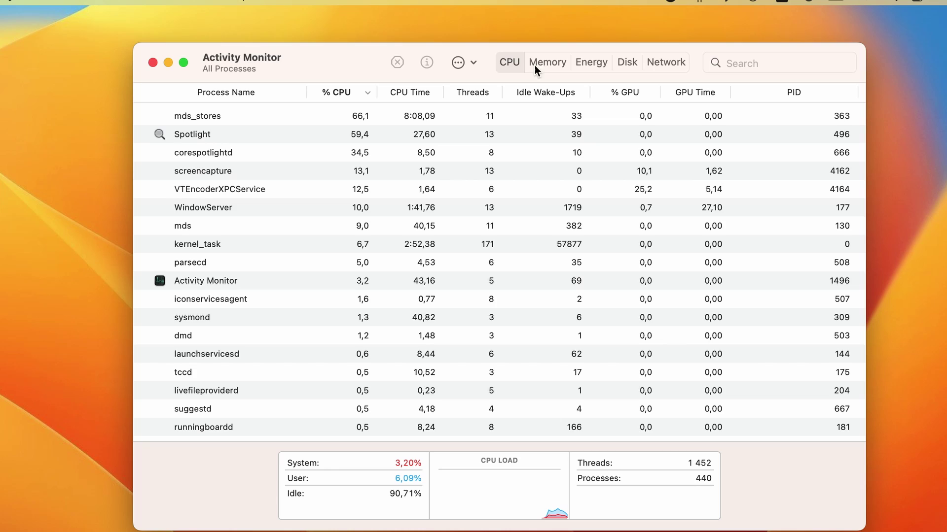
pyautogui.click(552, 63)
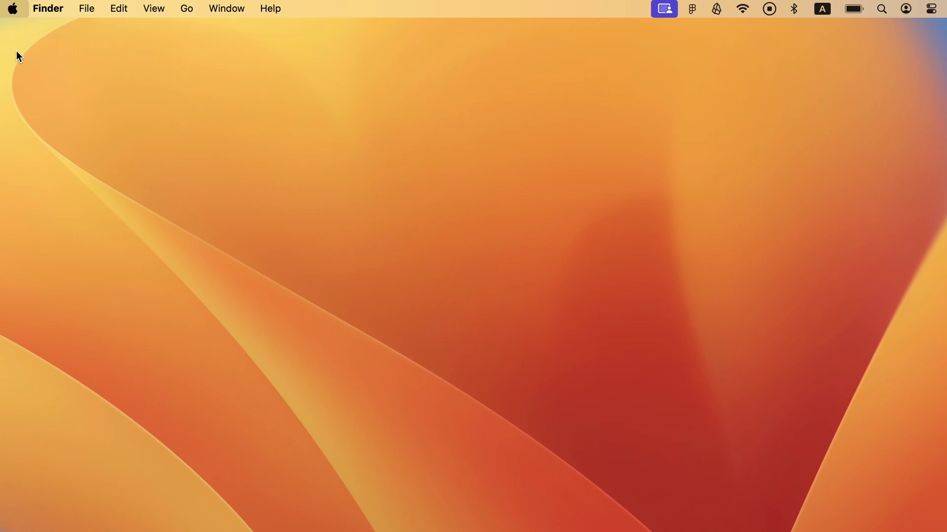
# - Remove EXAMPLE_MALWARE_APP from the Open at Login list in Login Items settings
pyautogui.click(12, 9)
pyautogui.click(18, 55)
pyautogui.click(289, 68)
pyautogui.write('login')
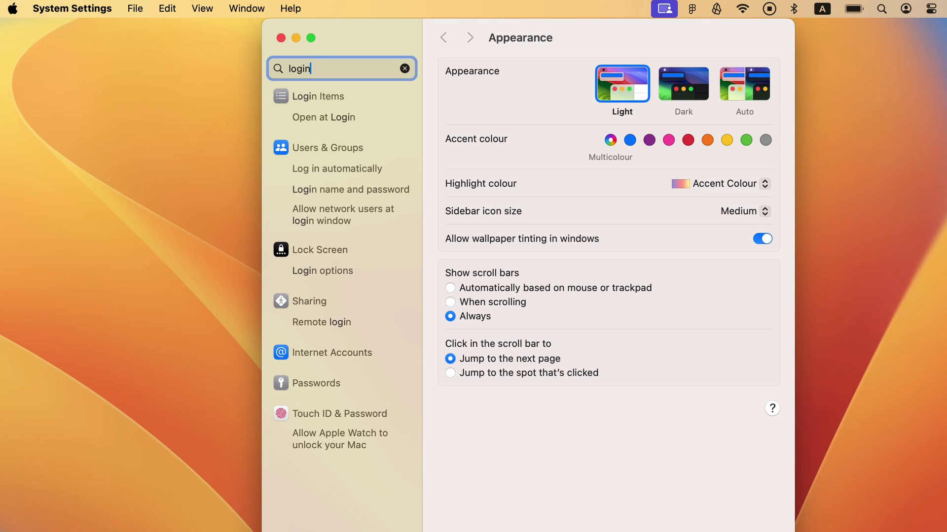
pyautogui.click(305, 96)
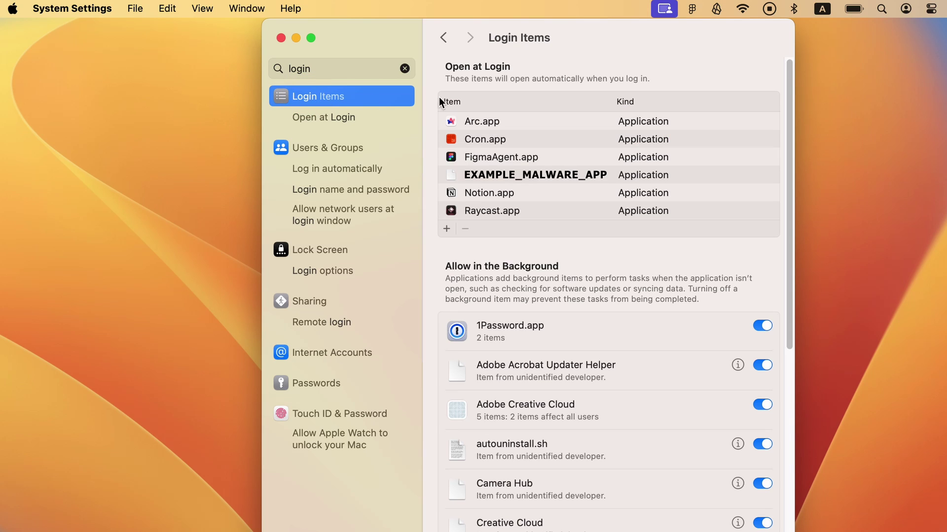
pyautogui.click(567, 178)
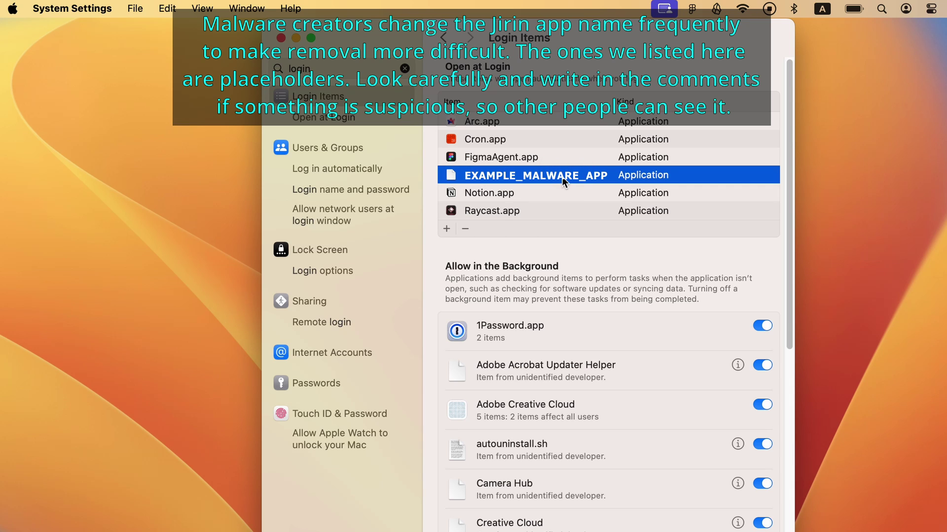
pyautogui.click(467, 228)
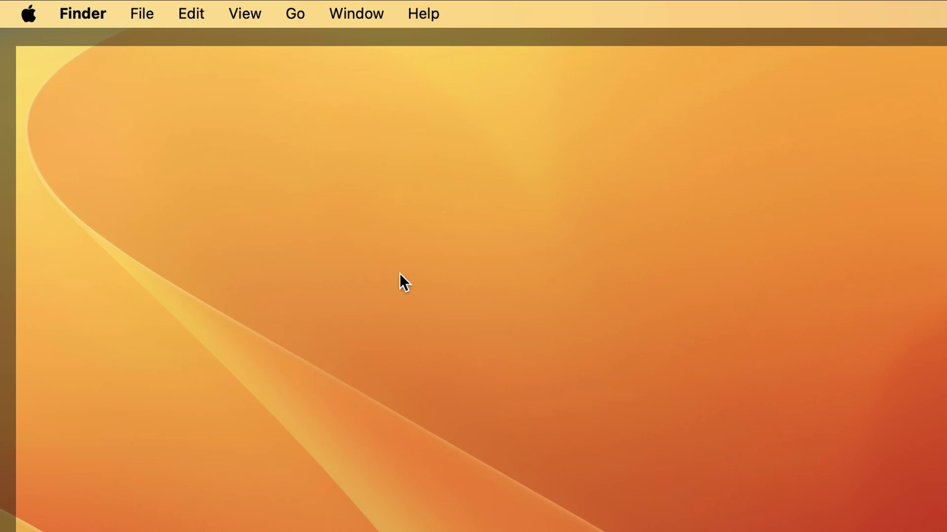
# - Switch off Allow notifications for EXAMPLE_MALWARE_APP in Notifications settings
pyautogui.click(28, 13)
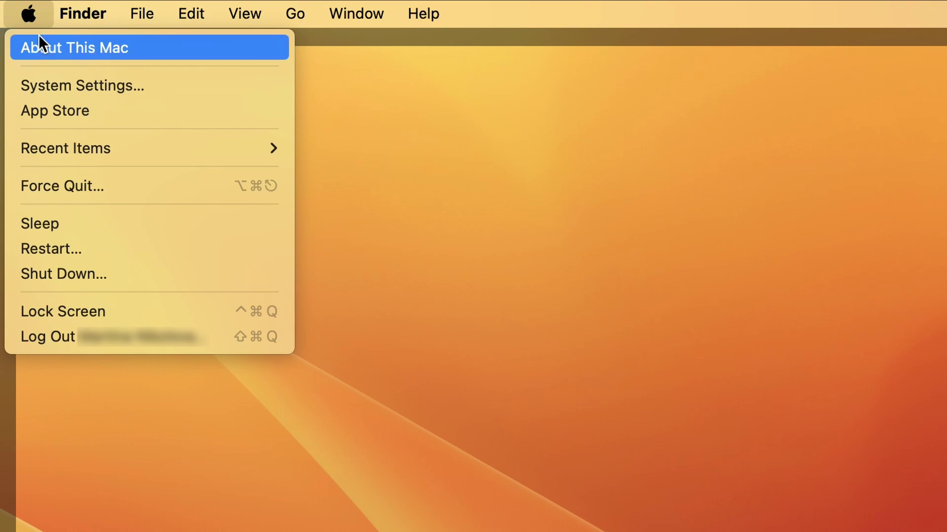
pyautogui.click(51, 84)
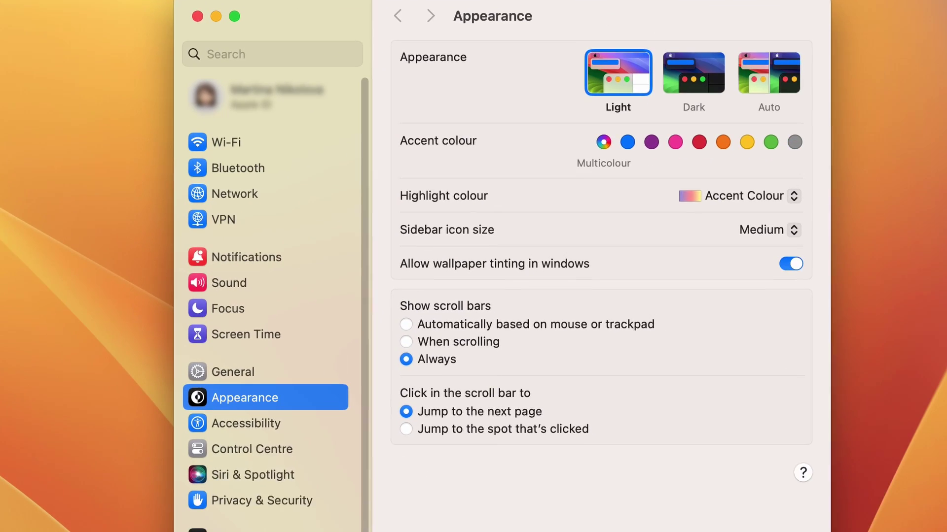
pyautogui.click(200, 241)
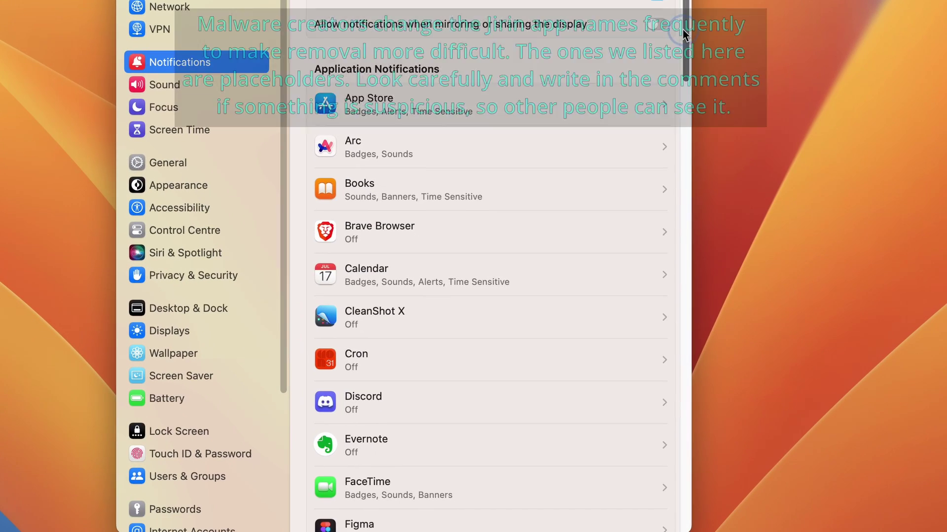
pyautogui.moveTo(762, 177); pyautogui.dragTo(763, 194)
pyautogui.moveTo(688, 59); pyautogui.dragTo(679, 478)
pyautogui.moveTo(881, 442); pyautogui.dragTo(881, 442)
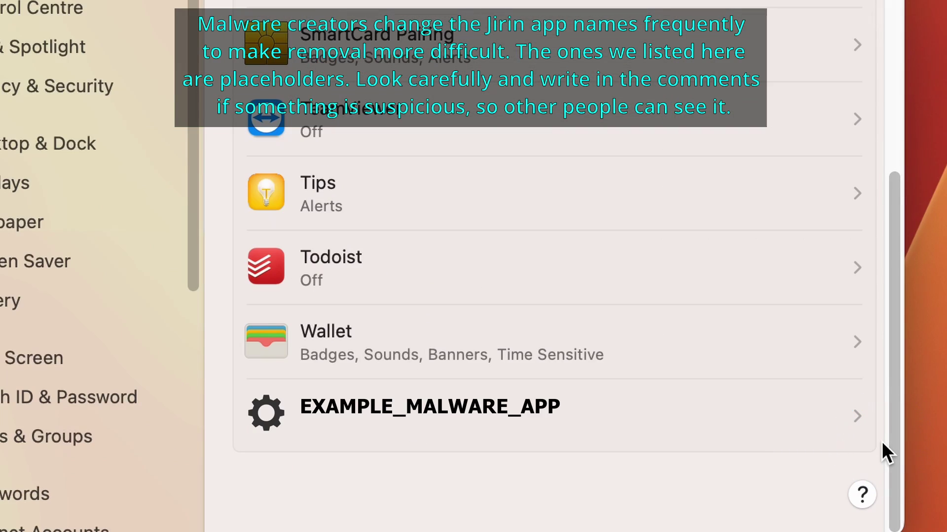
pyautogui.click(727, 429)
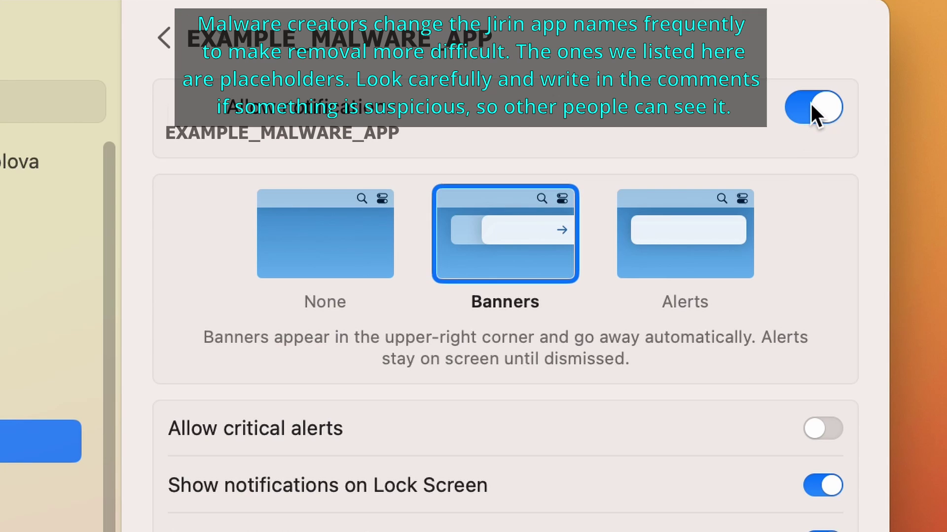
pyautogui.click(814, 109)
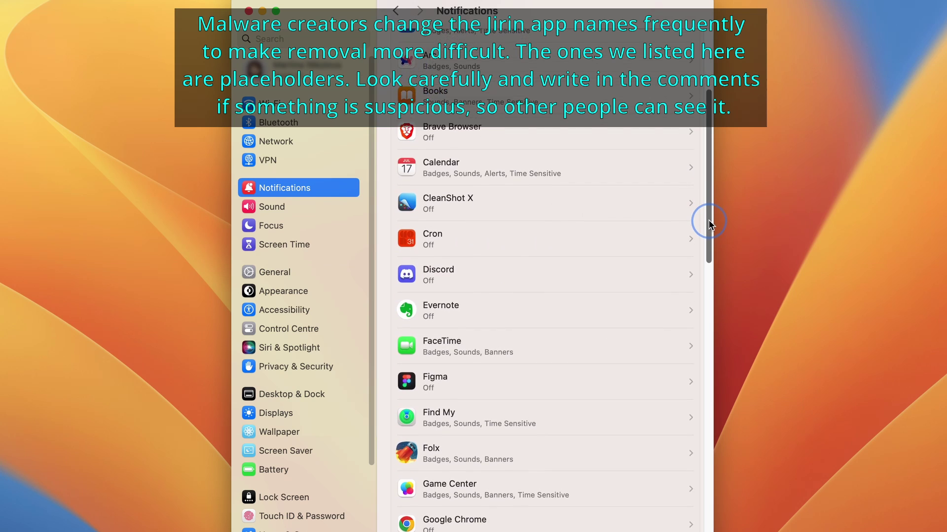
pyautogui.moveTo(709, 219); pyautogui.dragTo(707, 233)
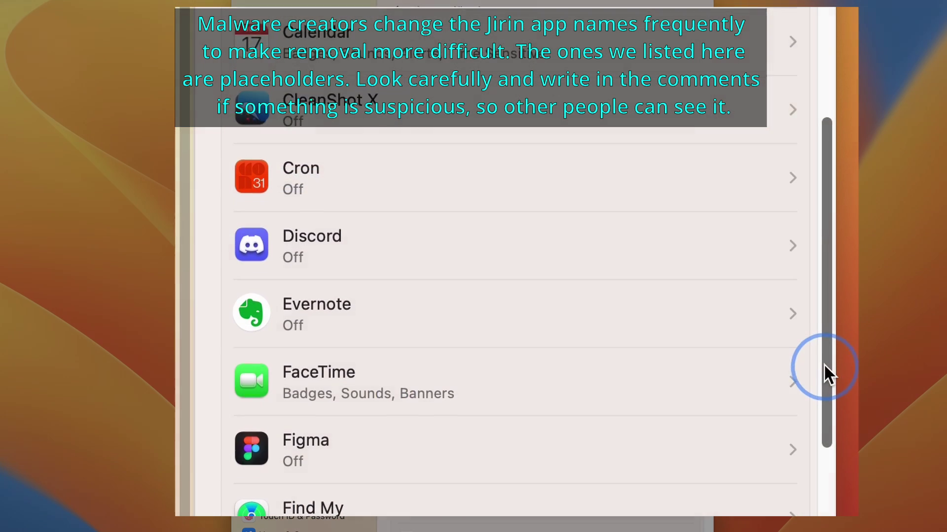
pyautogui.moveTo(823, 364); pyautogui.dragTo(804, 513)
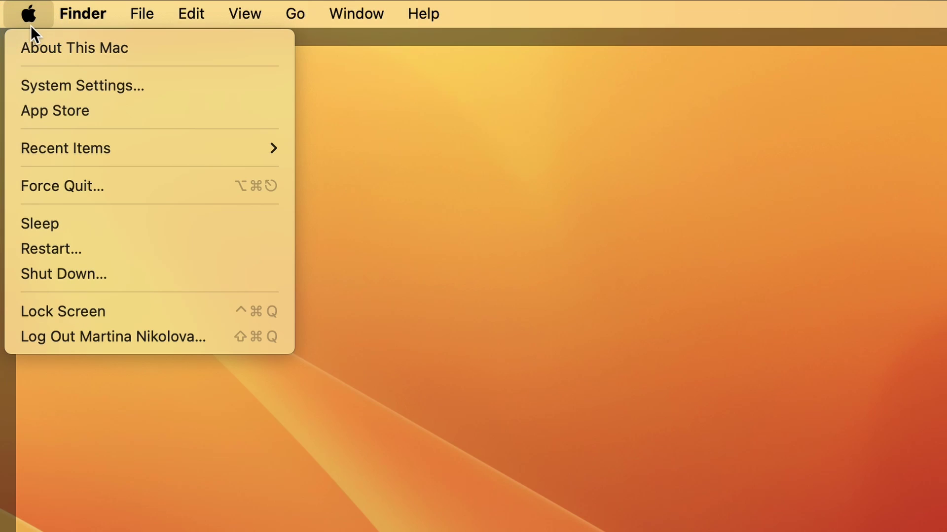
# - Find Users & Groups via the settings search and view the suspicious AdminPrefs account's details
pyautogui.click(75, 91)
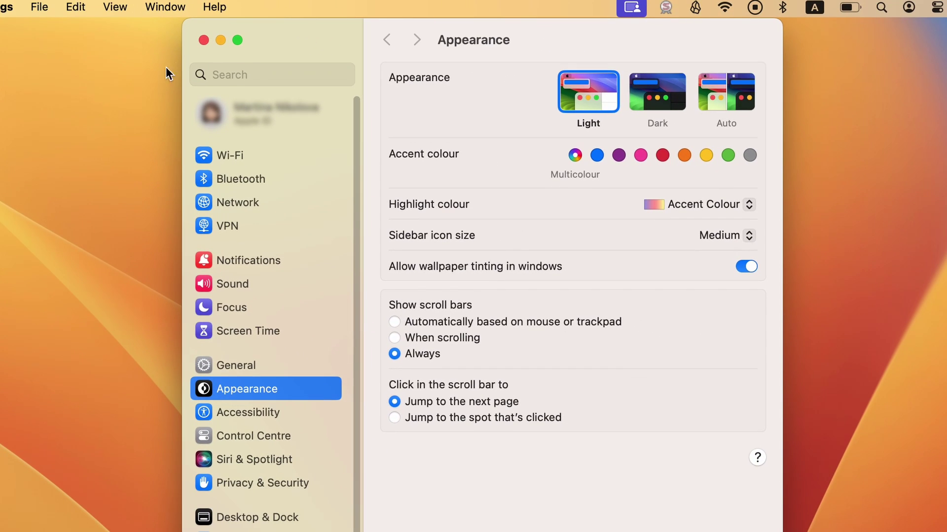
pyautogui.click(254, 75)
pyautogui.write('user')
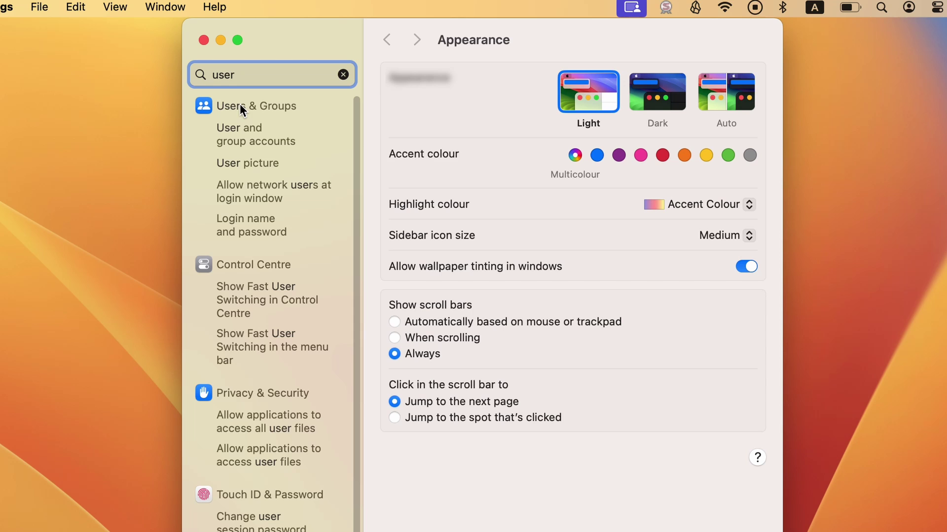
pyautogui.click(241, 106)
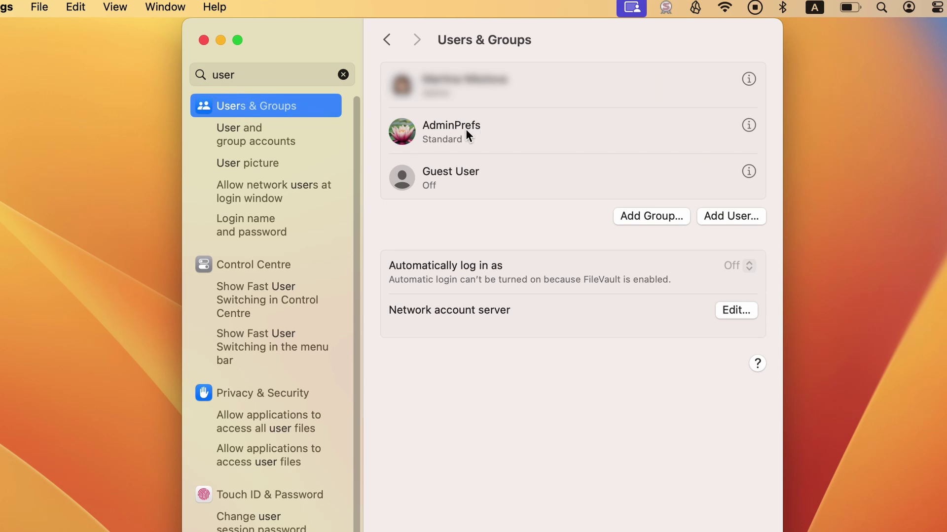
pyautogui.click(748, 125)
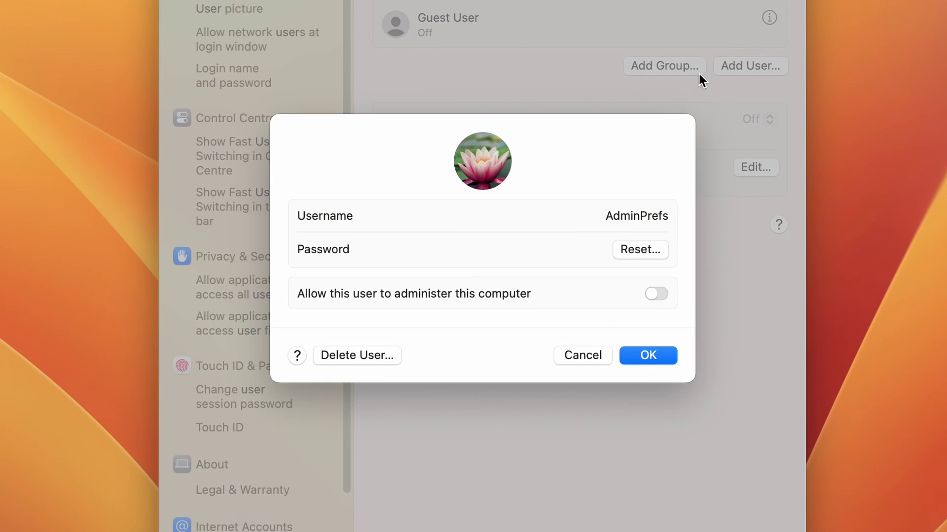
# - Delete the AdminPrefs user and its home folder after unlocking with the admin password, then close Settings
pyautogui.click(347, 355)
pyautogui.write('•••••••')
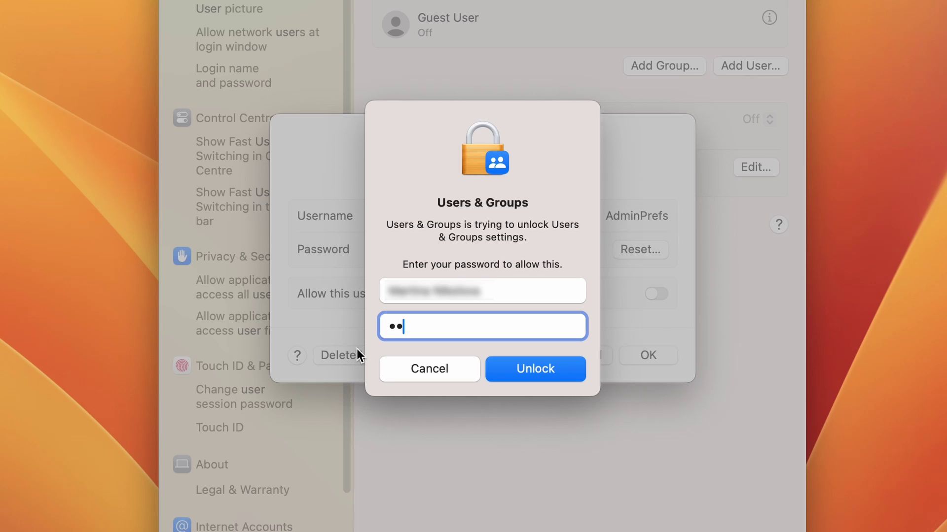
pyautogui.write('••••')
pyautogui.press('Return')
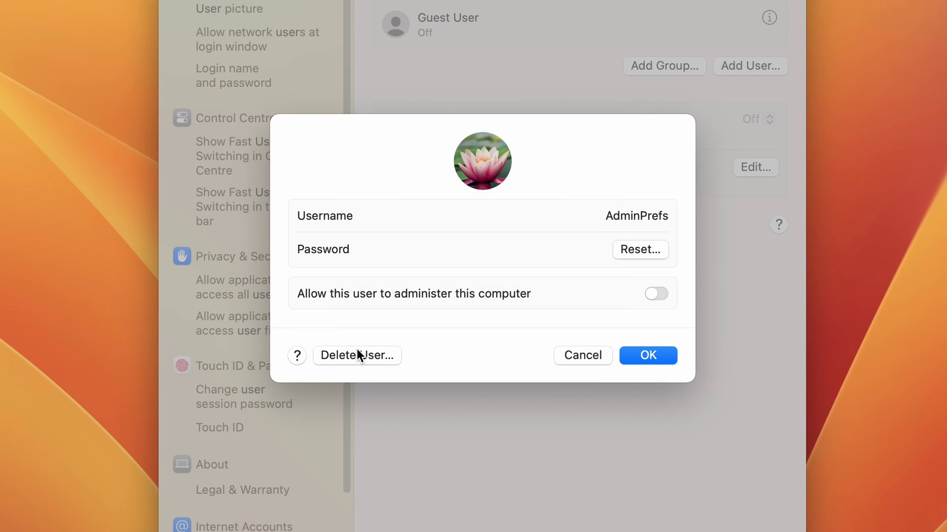
pyautogui.click(366, 295)
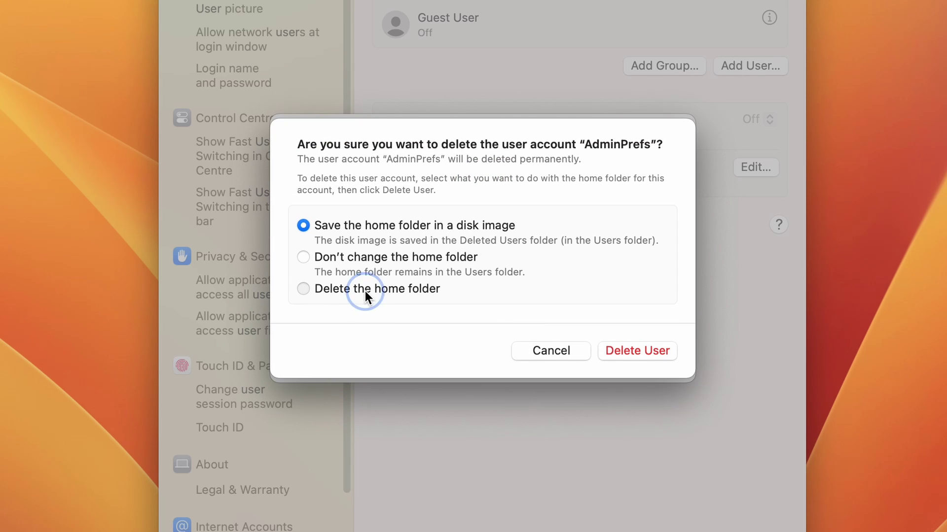
pyautogui.click(649, 351)
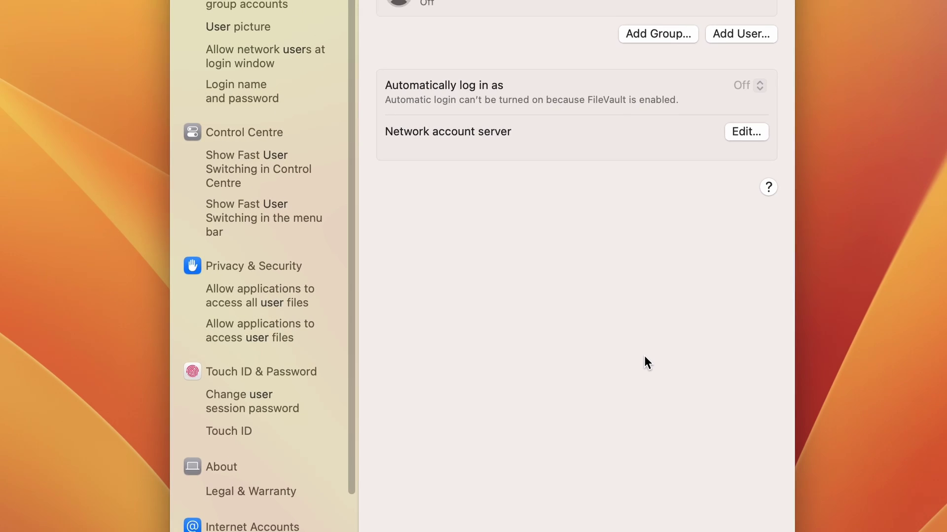
pyautogui.click(254, 35)
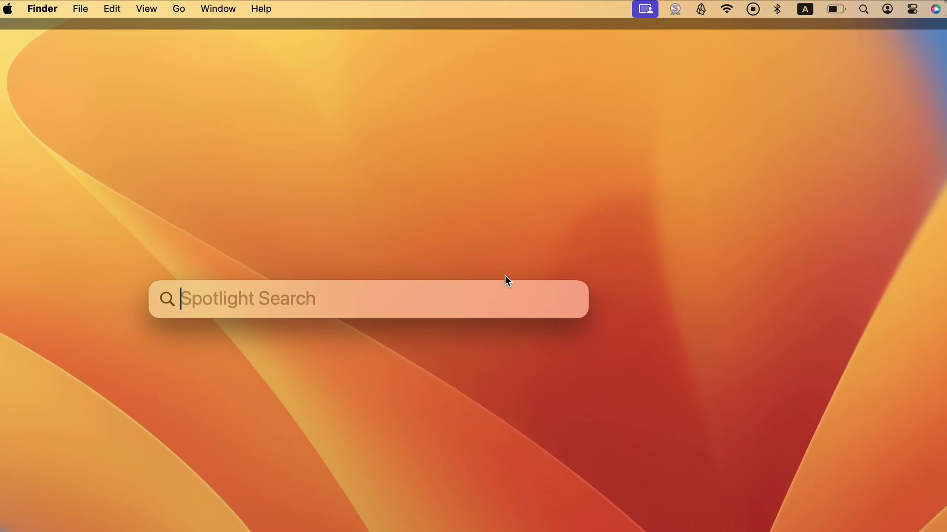
# - Launch Calendar via Spotlight and open its Accounts settings
pyautogui.write('calendar.app')
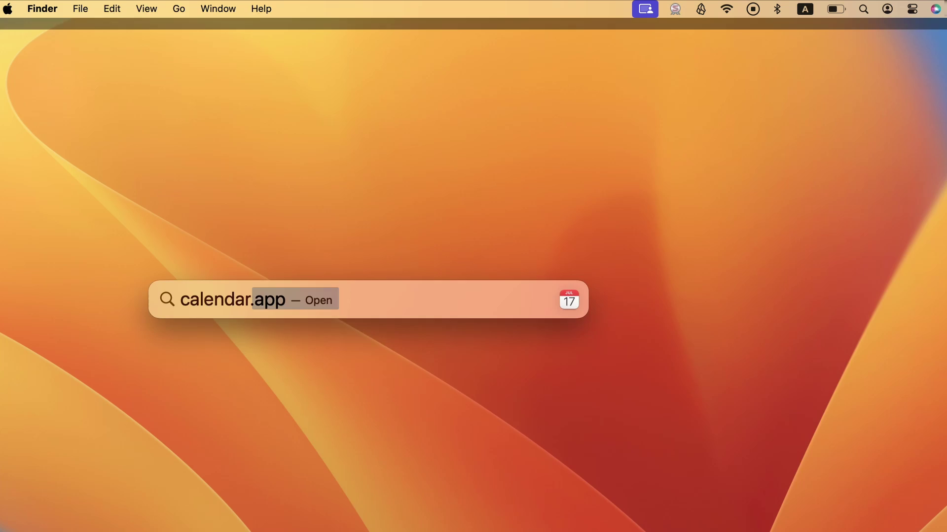
pyautogui.press('Return')
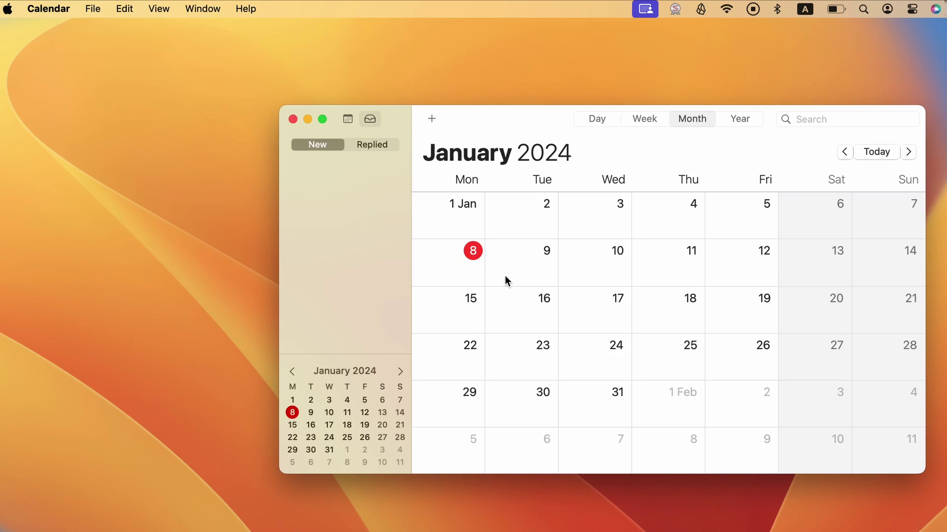
pyautogui.click(67, 11)
pyautogui.click(66, 71)
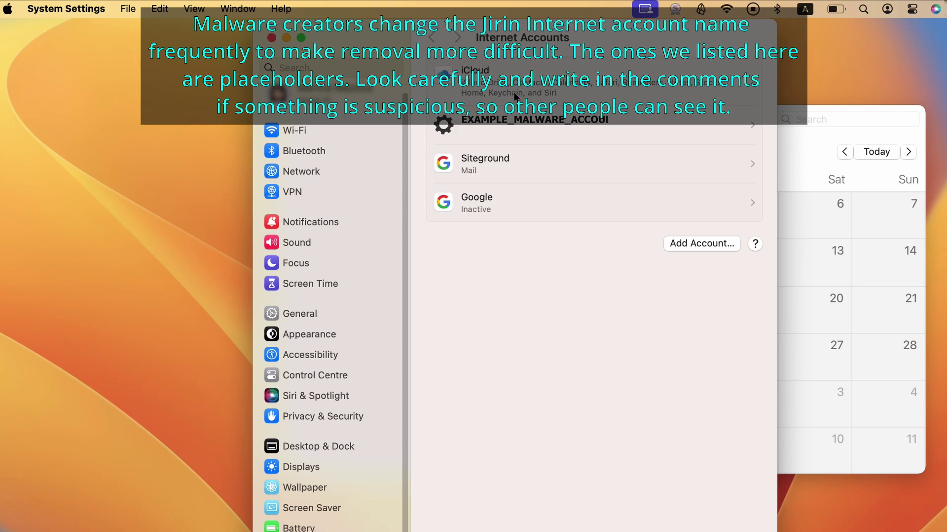
# - Delete the suspicious malware internet account, dismissing the password request and confirming with OK
pyautogui.click(596, 130)
pyautogui.click(465, 410)
pyautogui.click(484, 250)
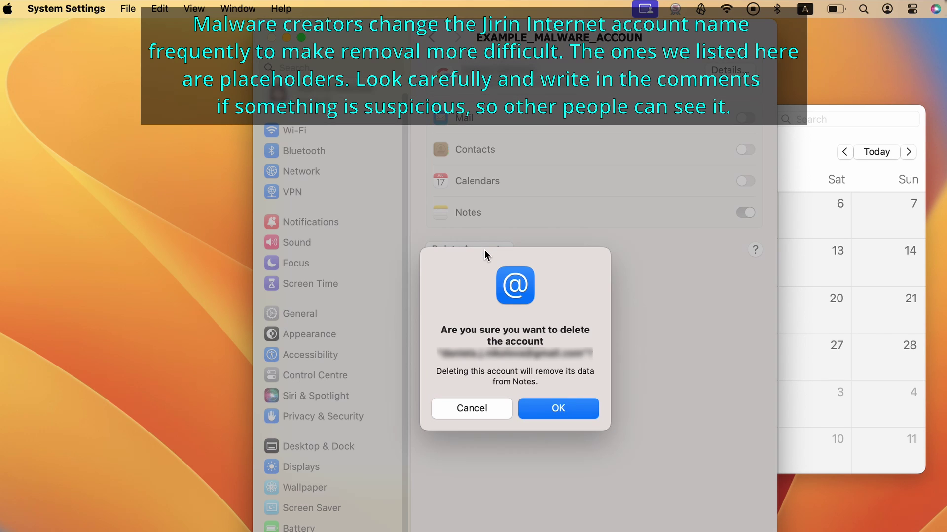
pyautogui.click(536, 411)
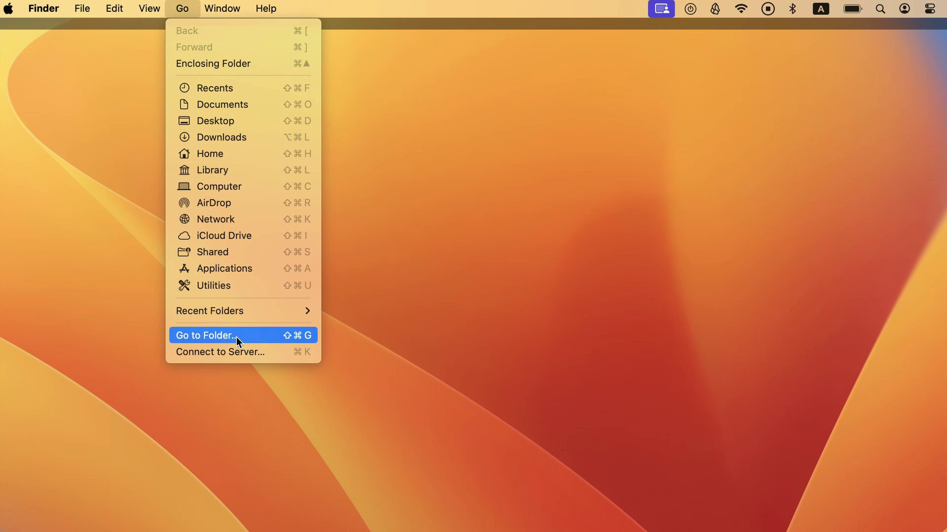
# - Jump to the /Library/LaunchDaemons folder using Go to Folder
pyautogui.click(237, 339)
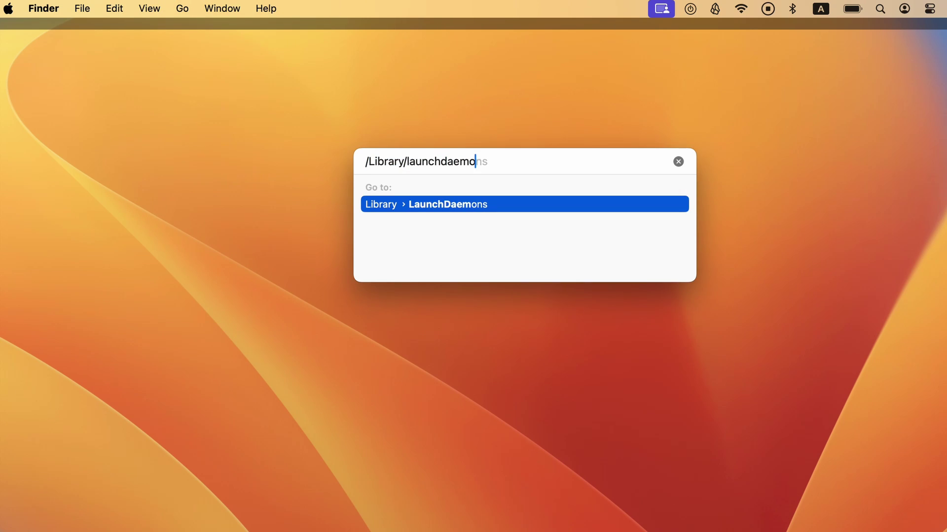
pyautogui.write('nchdaemon')
pyautogui.press('Return')
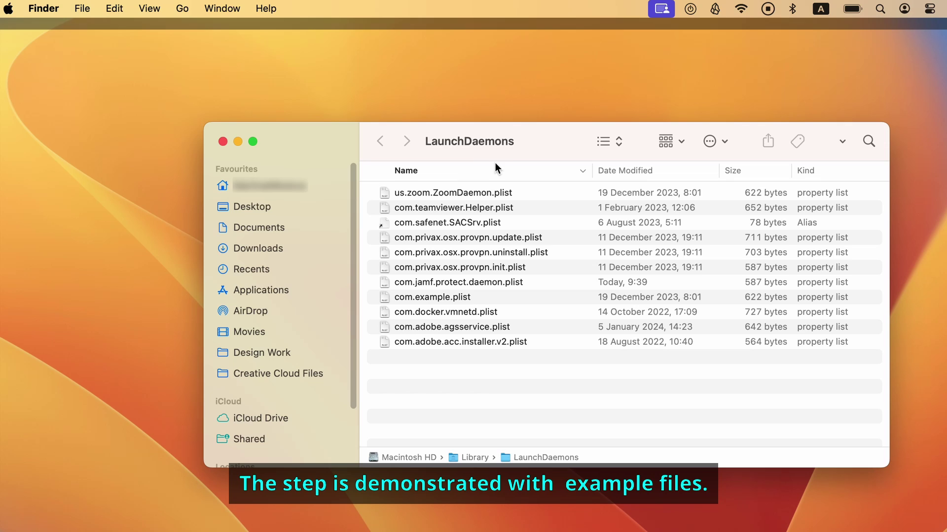
# - Preview com.example.plist in Quick Look to inspect its contents
pyautogui.click(556, 296)
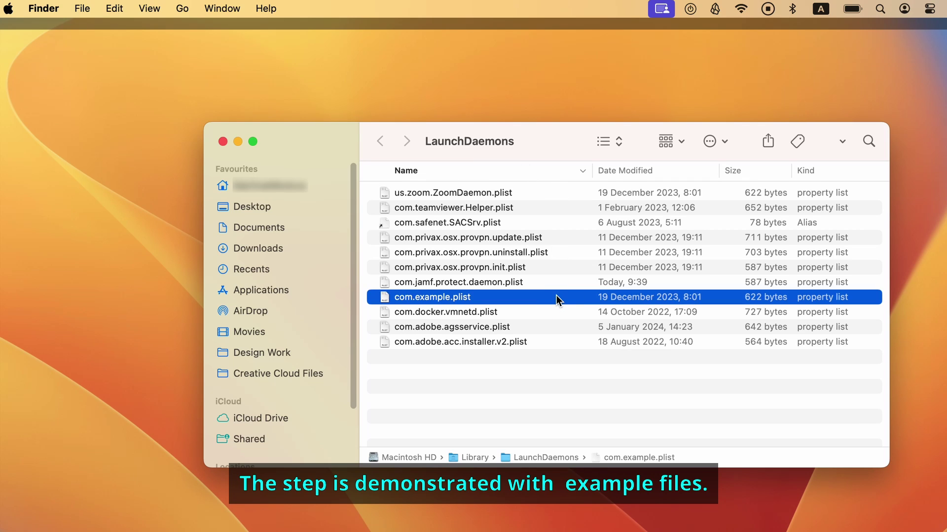
pyautogui.press('space')
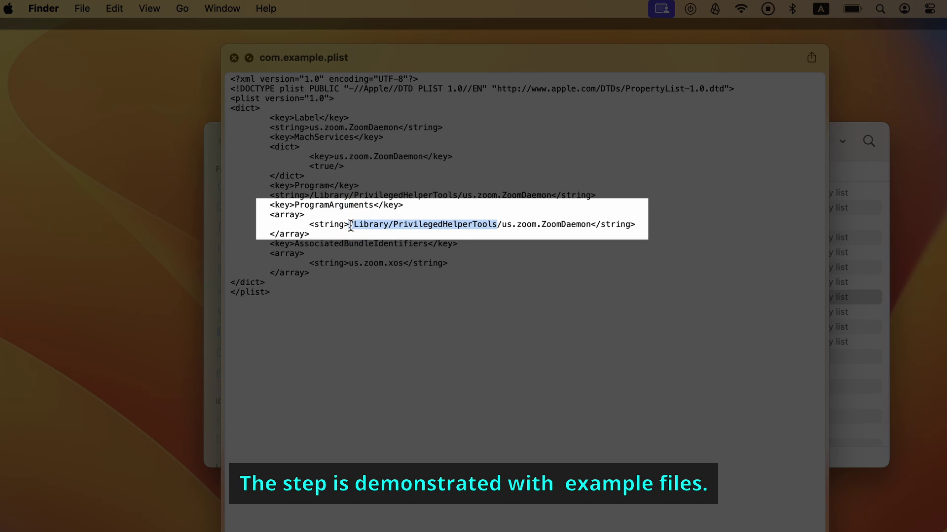
pyautogui.click(233, 58)
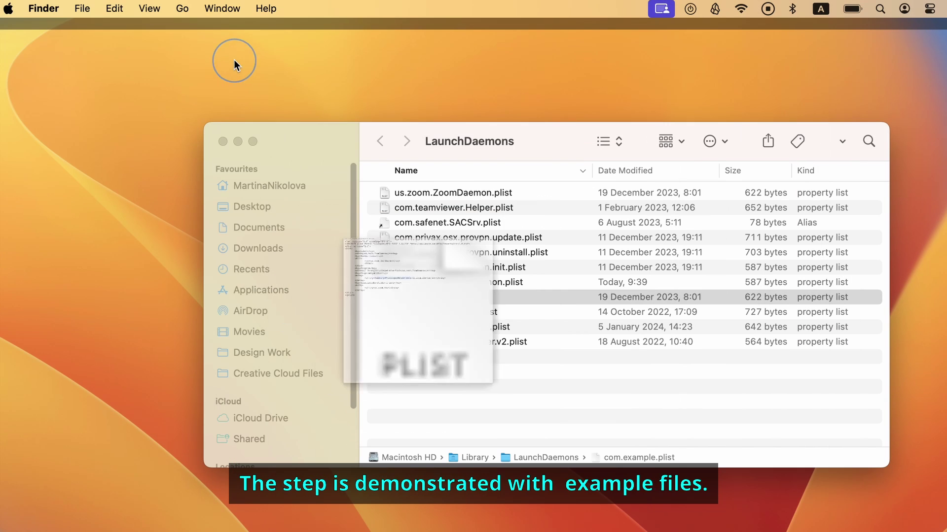
# - Move com.example.plist to the Bin, approving the deletion with the account password
pyautogui.rightClick(563, 297)
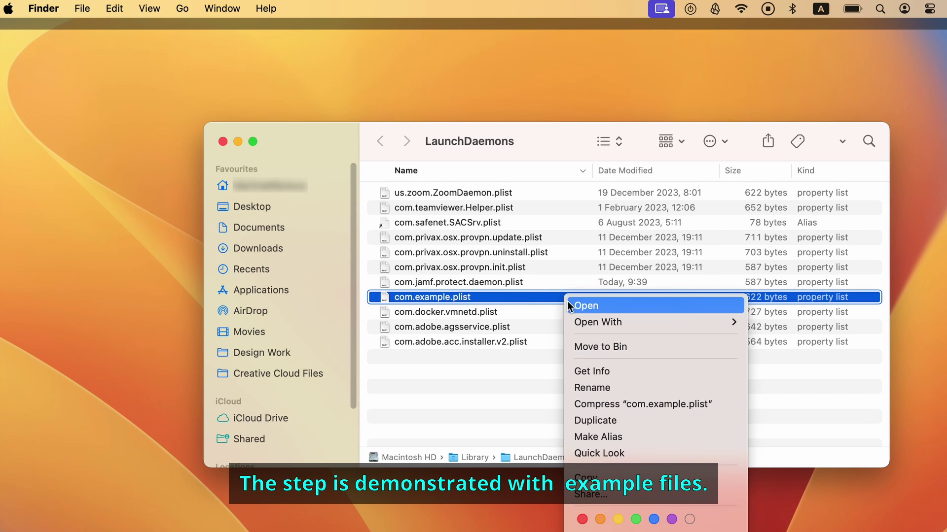
pyautogui.click(594, 345)
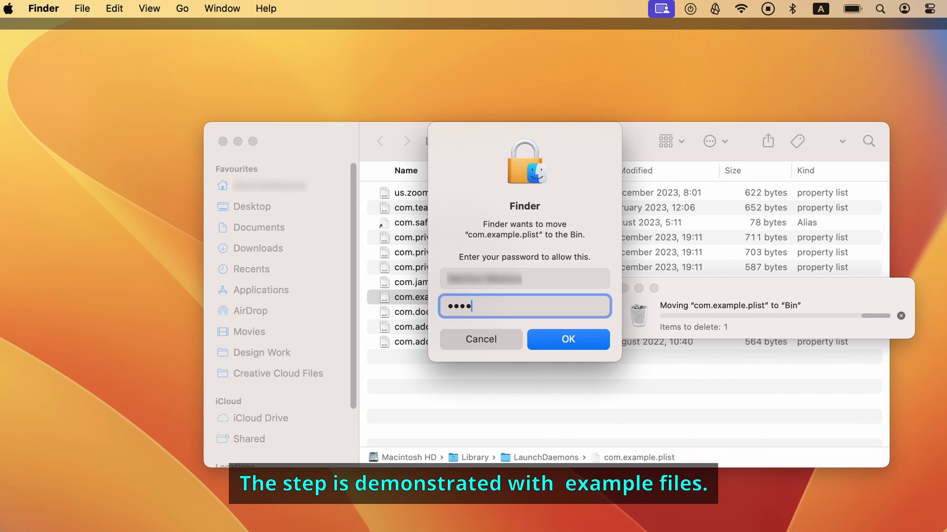
pyautogui.press('Return')
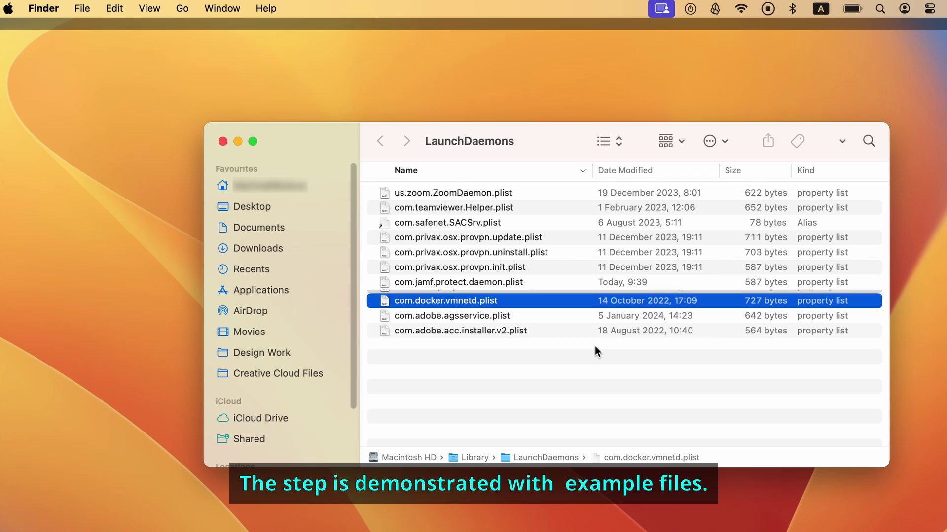
pyautogui.press('super+shift+g')
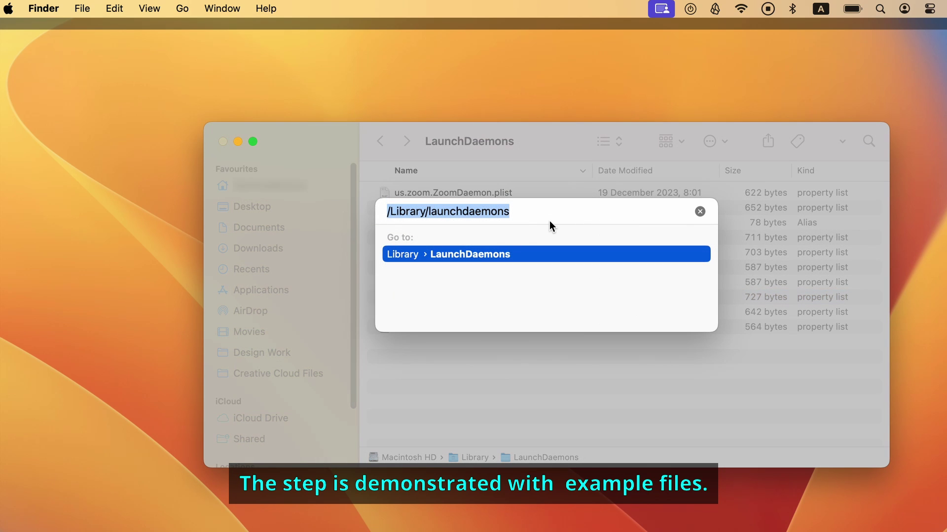
# - Move us.zoom.ZoomDaemon from /Library/PrivilegedHelperTools to the Bin, authorising with the admin password
pyautogui.write('/Library/PrivilegedHelperTools')
pyautogui.press('Return')
pyautogui.rightClick(558, 238)
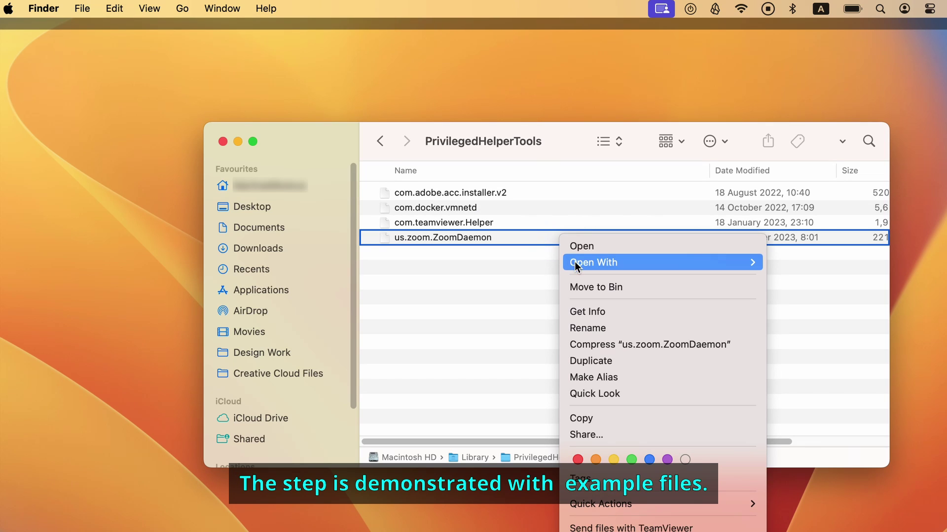
pyautogui.click(584, 283)
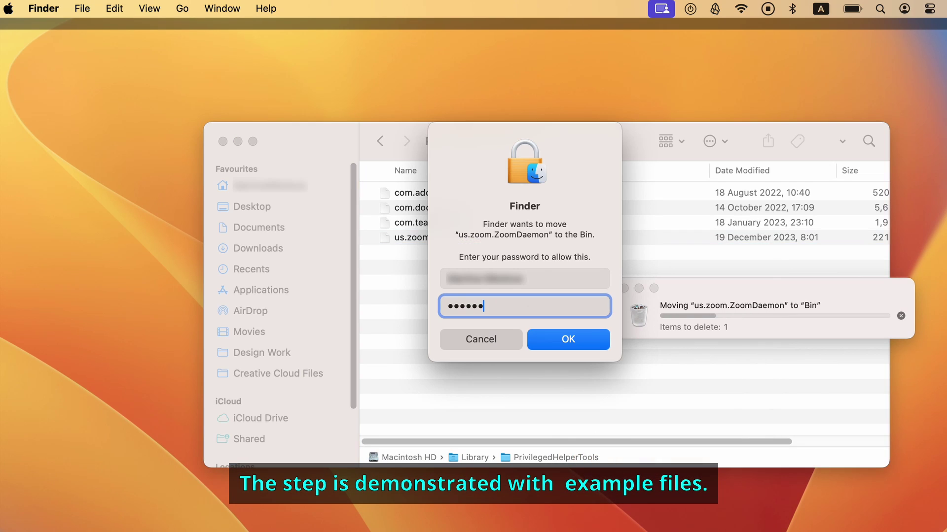
pyautogui.write('•')
pyautogui.press('Return')
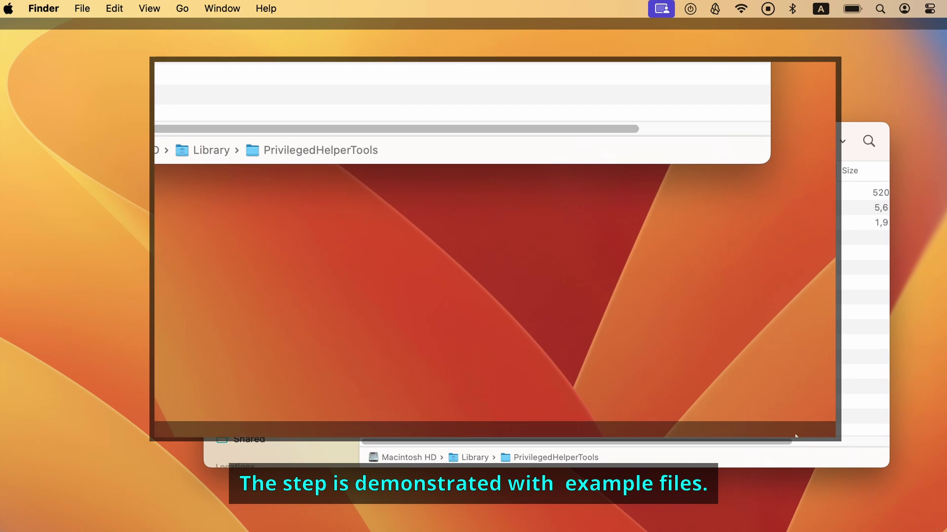
pyautogui.moveTo(778, 430)
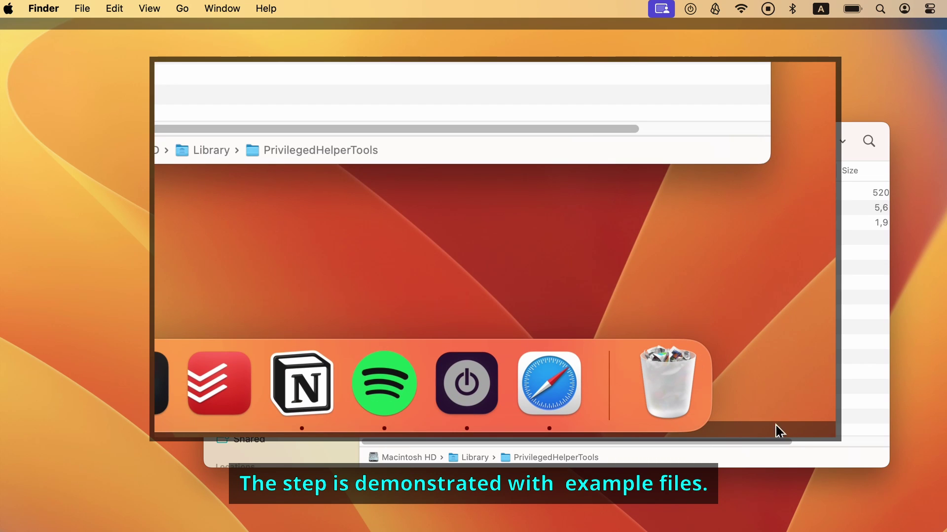
pyautogui.rightClick(678, 393)
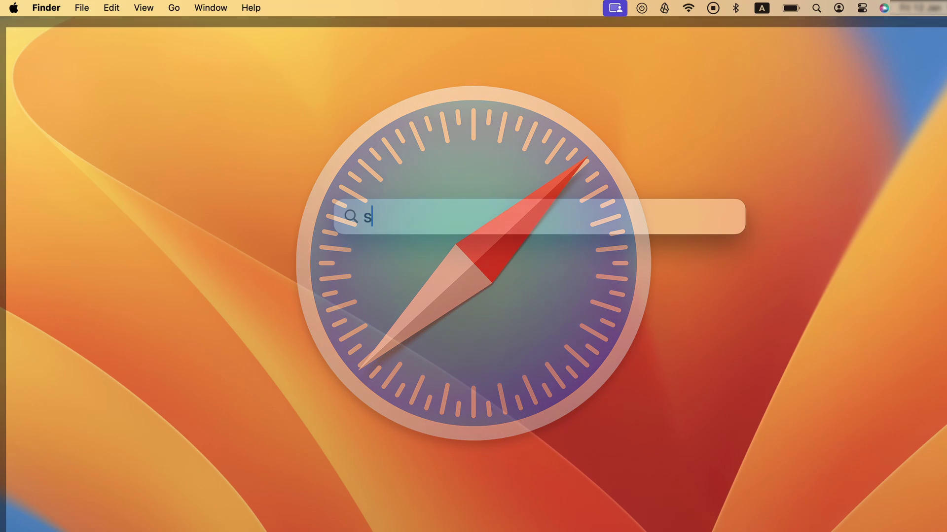
pyautogui.write('afari')
pyautogui.press('Return')
pyautogui.click(49, 8)
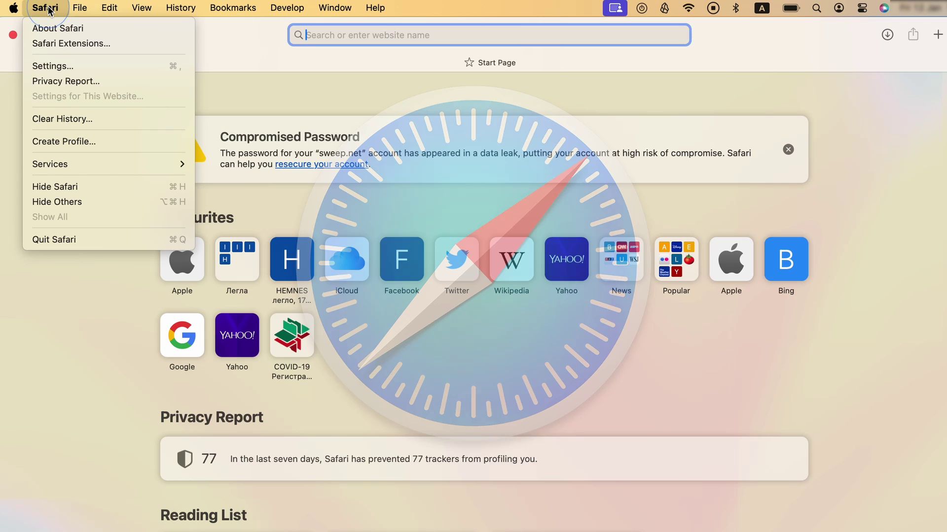
pyautogui.click(59, 66)
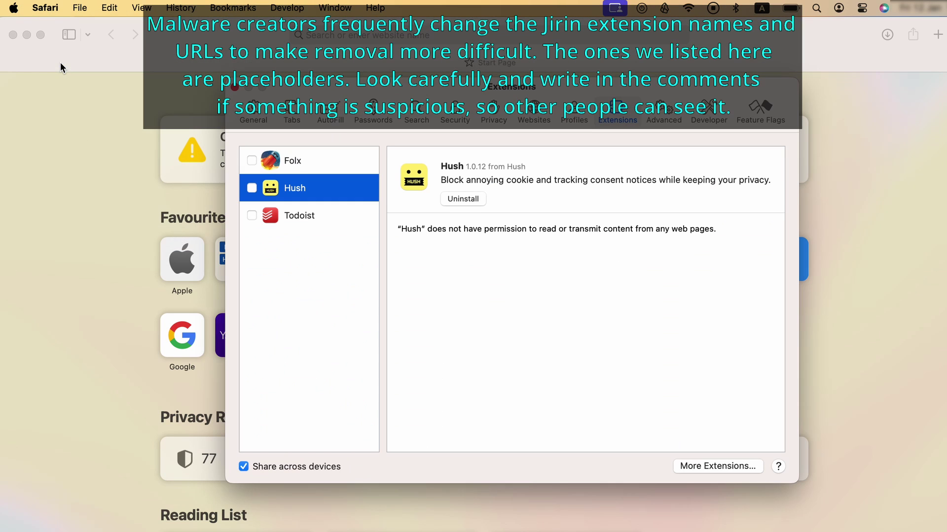
pyautogui.click(253, 114)
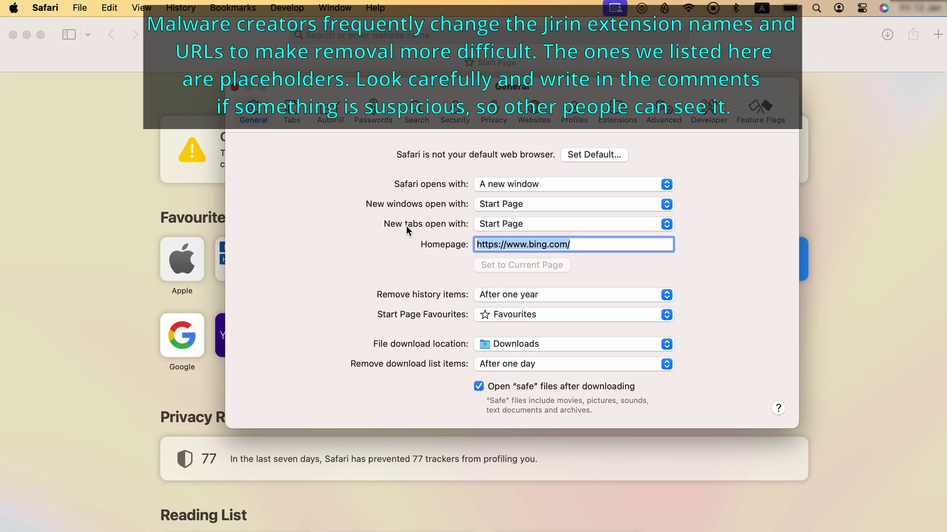
pyautogui.click(585, 246)
pyautogui.press('super+a')
pyautogui.write('go')
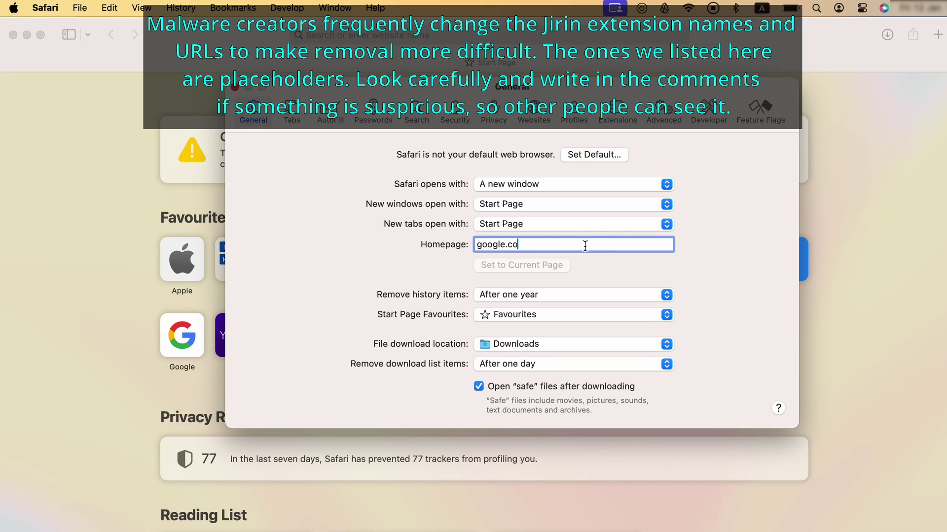
pyautogui.press('Return')
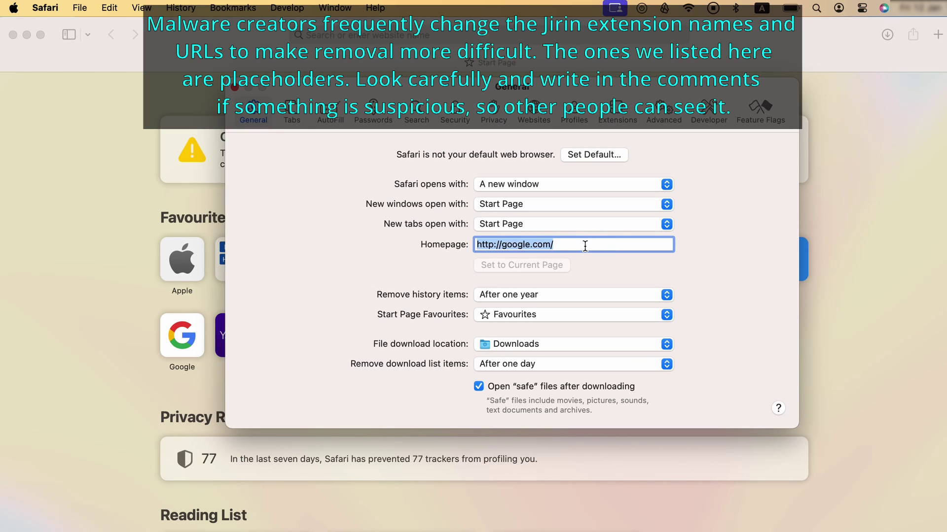
# - Remove all stored website data from Safari's privacy settings
pyautogui.click(501, 123)
pyautogui.click(489, 236)
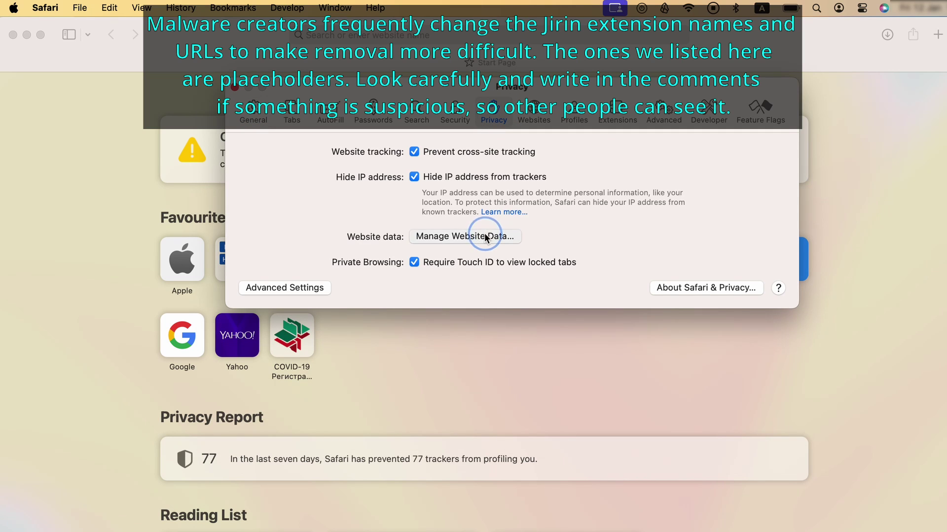
pyautogui.click(428, 401)
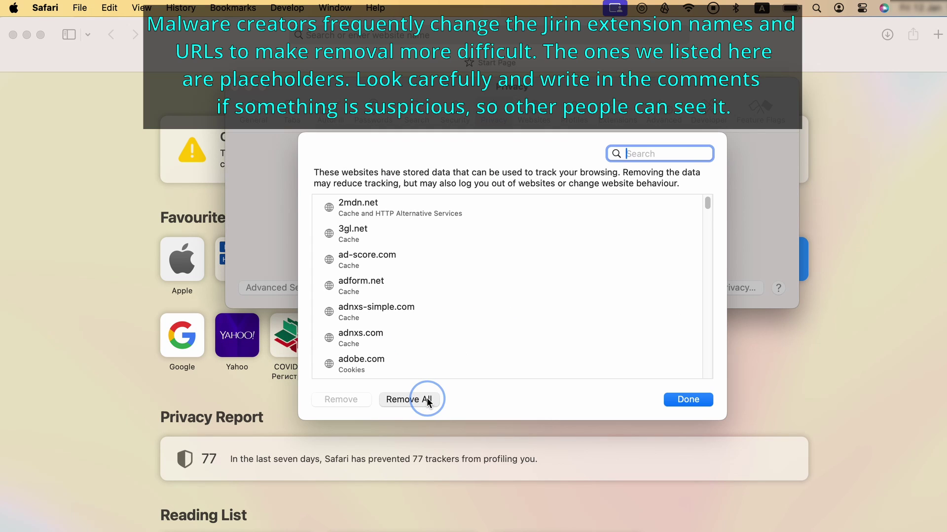
pyautogui.click(689, 400)
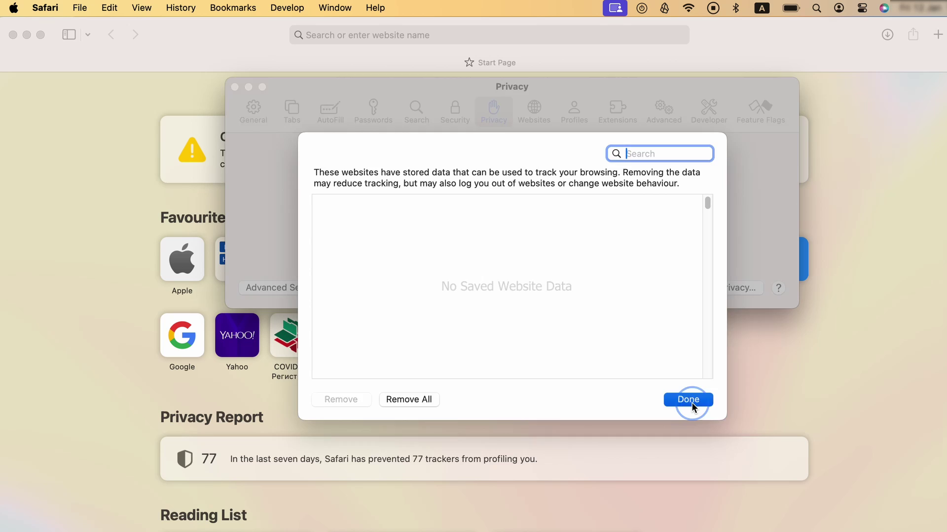
pyautogui.click(540, 114)
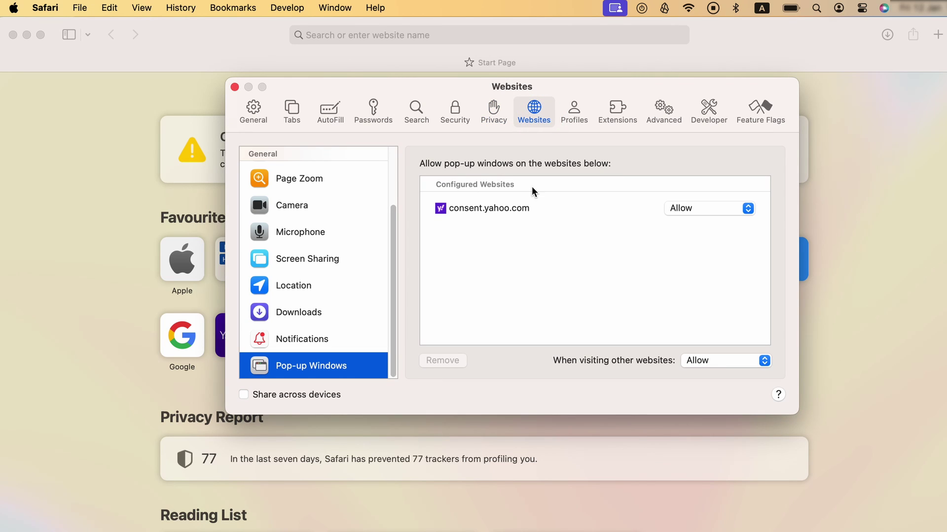
# - Block pop-ups for consent.yahoo.com and remove it from the configured websites list
pyautogui.click(729, 209)
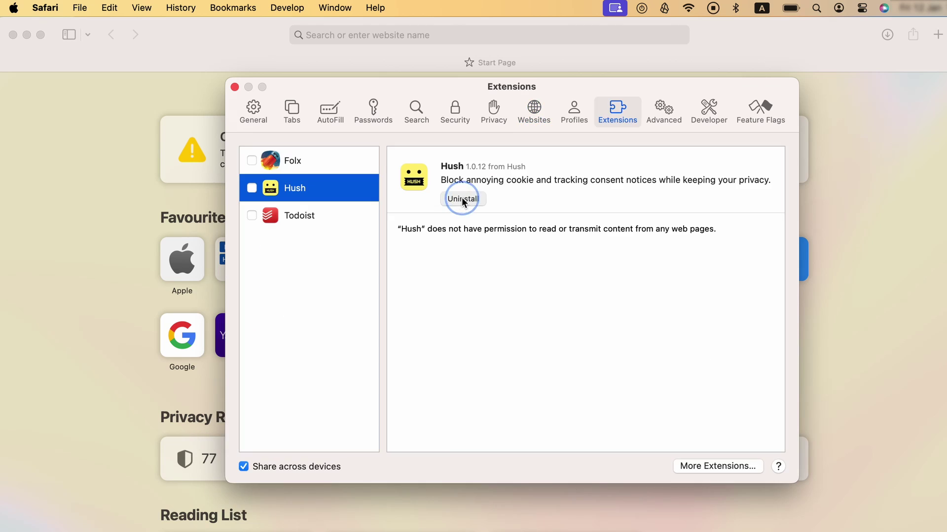
pyautogui.click(461, 197)
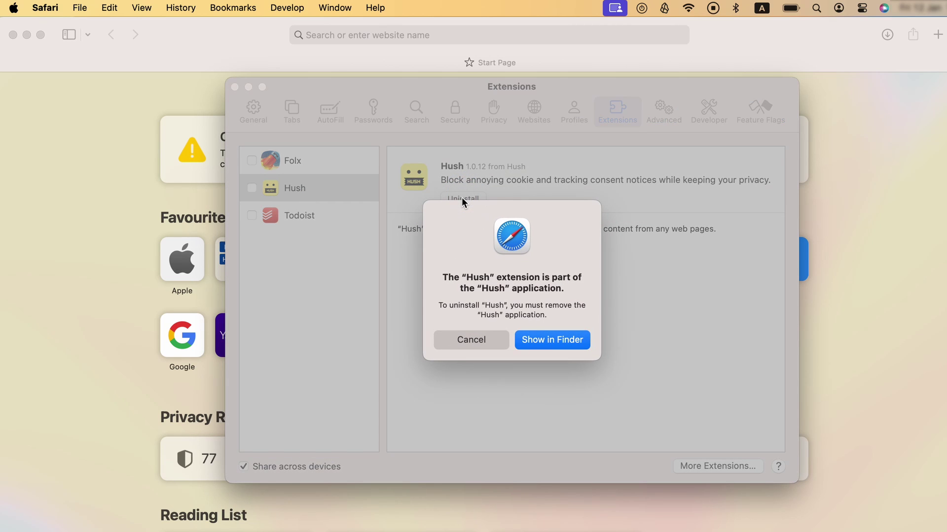
pyautogui.click(533, 341)
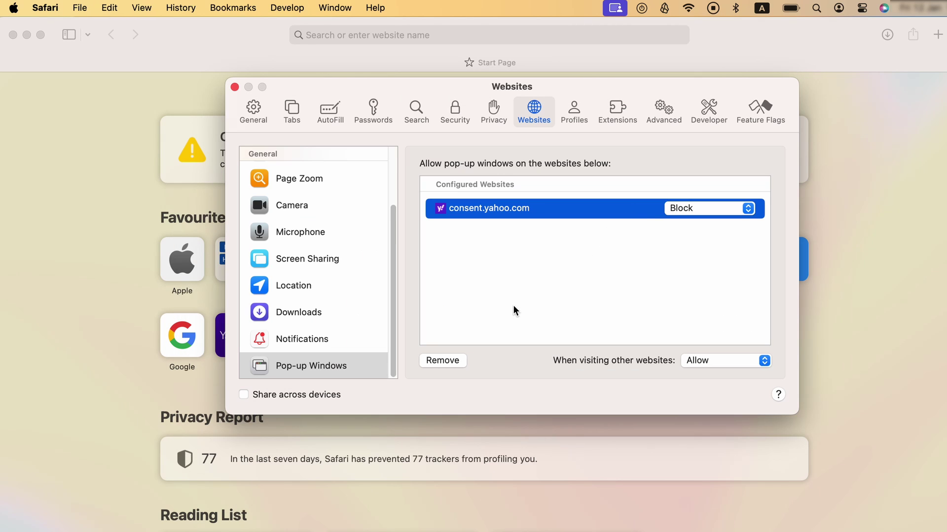
pyautogui.click(442, 361)
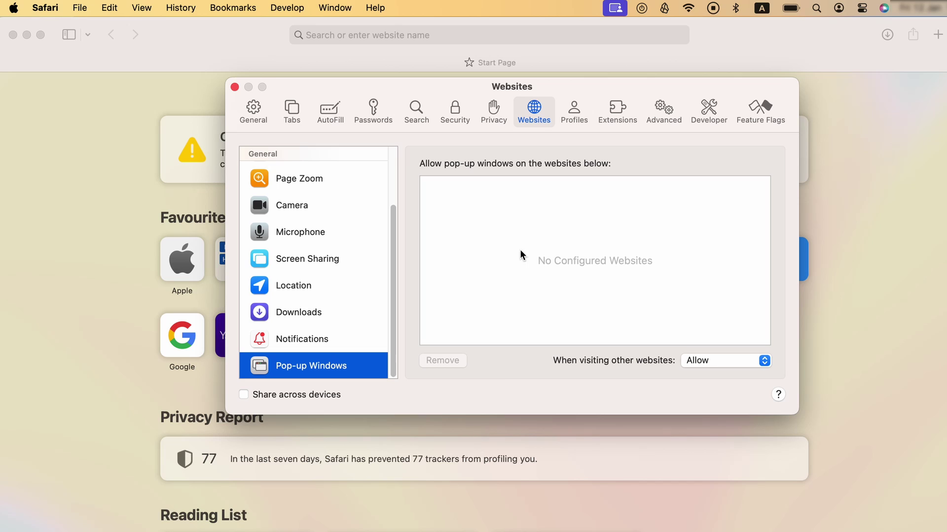
pyautogui.click(608, 117)
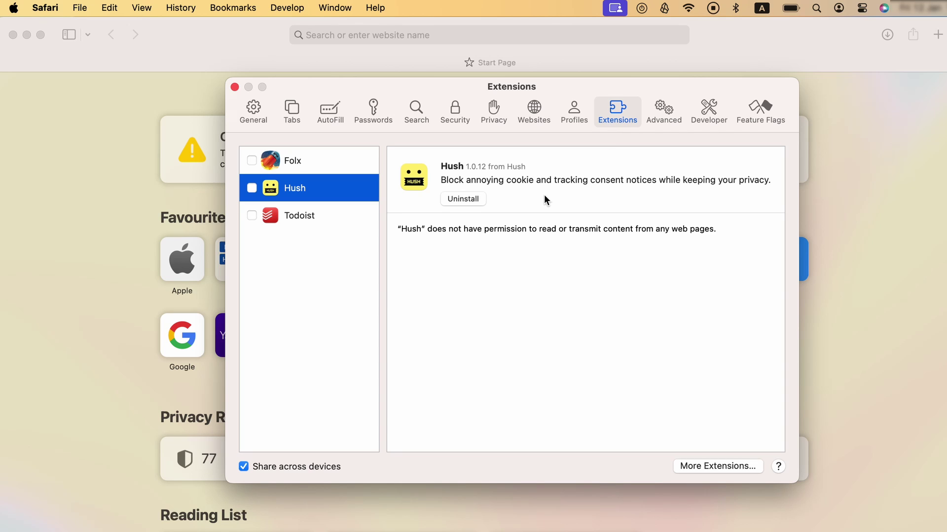
# - Uninstall the Hush extension by moving Hush.app from Finder to the Bin
pyautogui.click(462, 200)
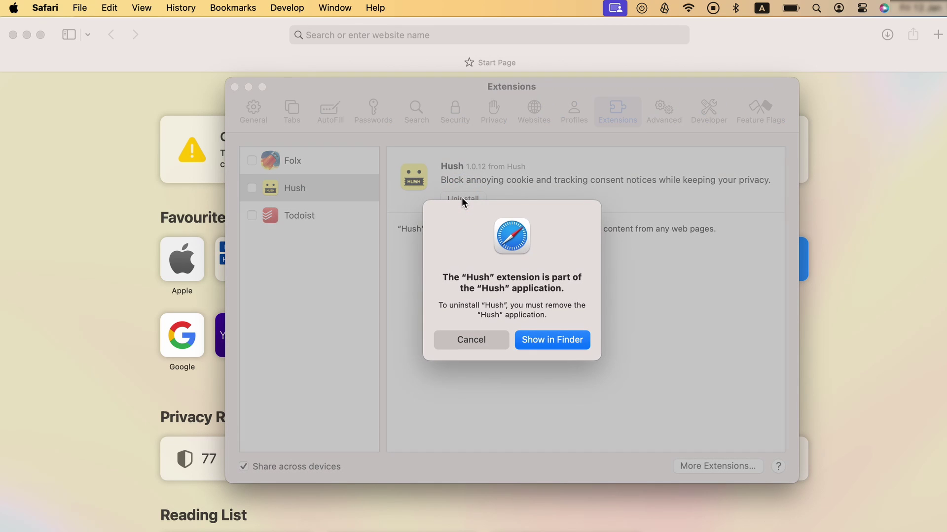
pyautogui.click(534, 342)
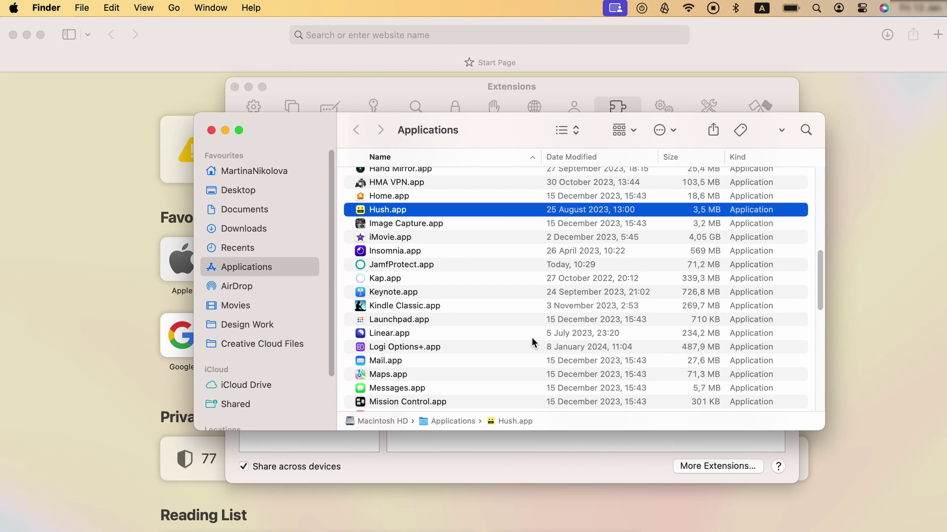
pyautogui.rightClick(533, 211)
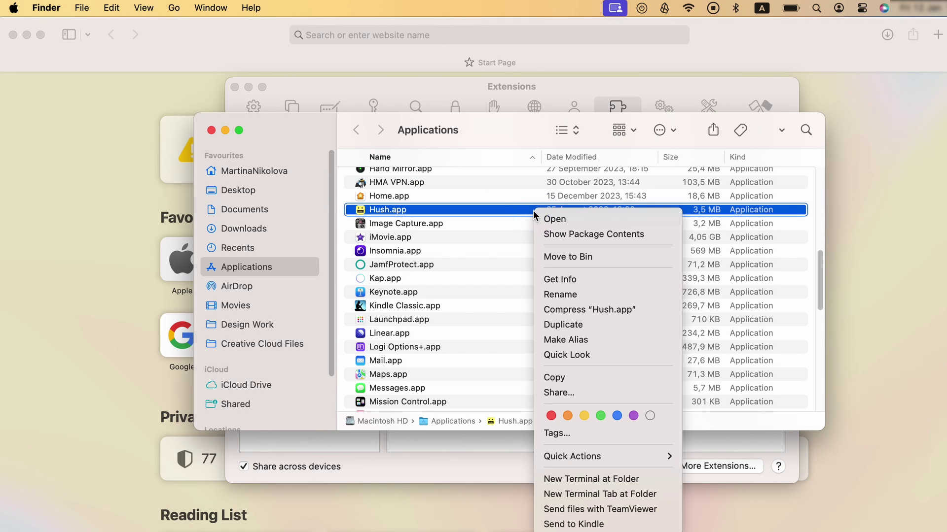
pyautogui.click(557, 255)
pyautogui.rightClick(682, 395)
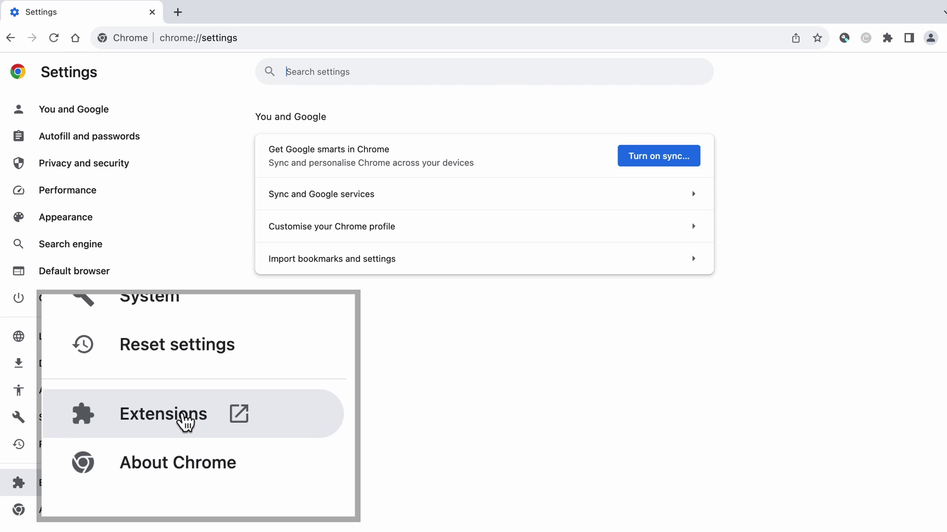
# - Disable and remove the Coupert NL - Coupon Zoeker & Cashback extension, closing its leftover tabs
pyautogui.click(75, 486)
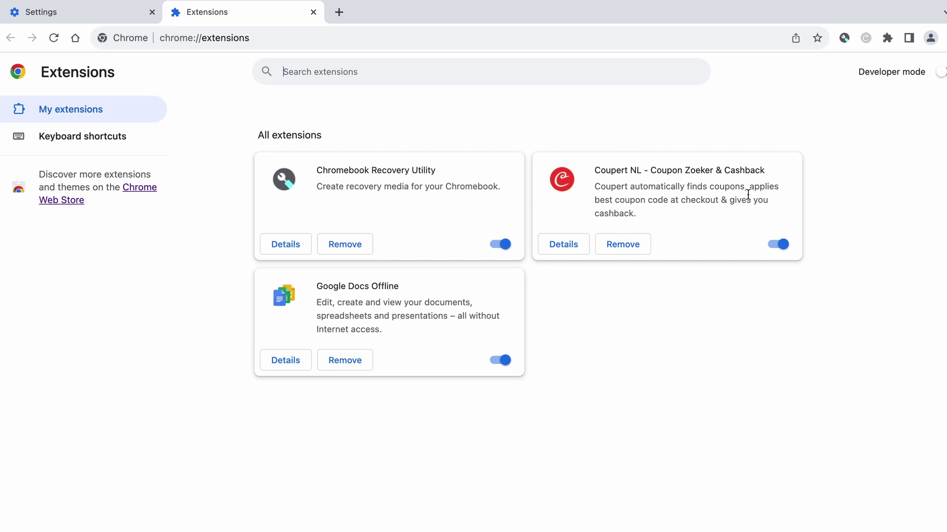
pyautogui.click(779, 245)
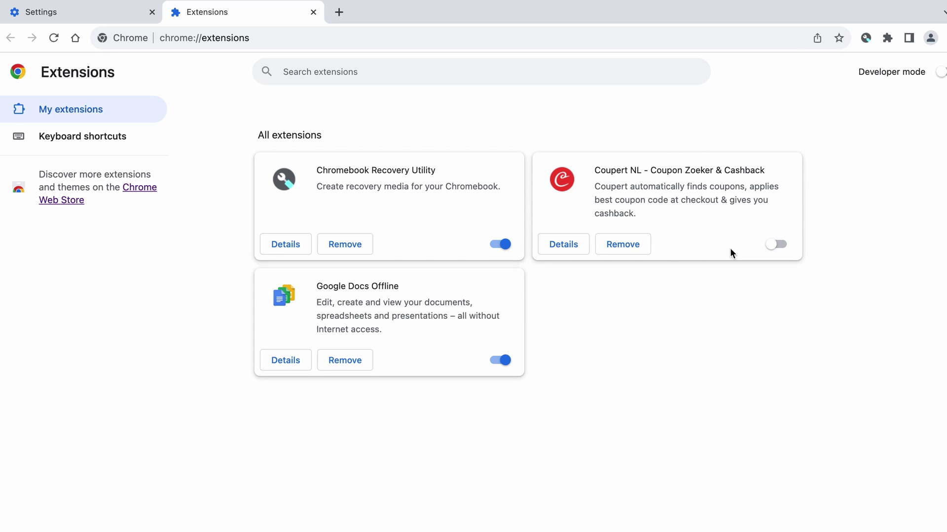
pyautogui.click(622, 244)
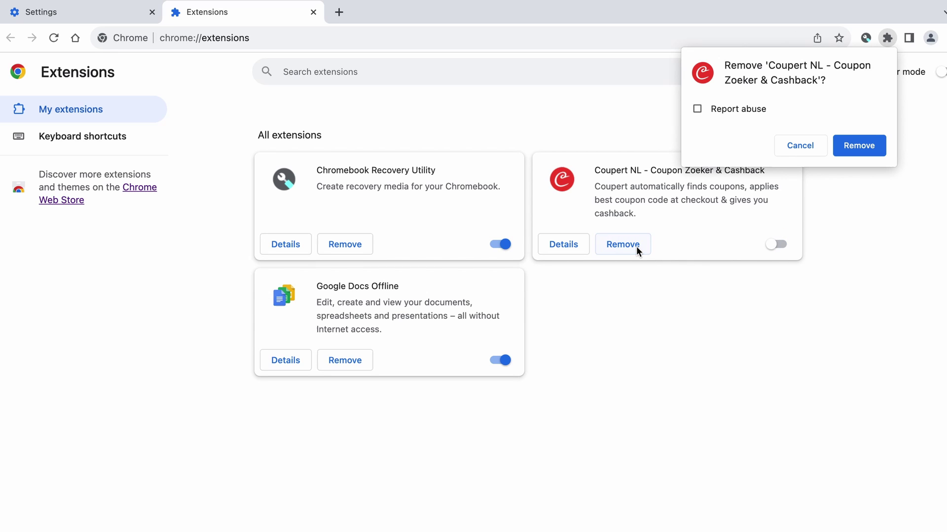
pyautogui.click(864, 148)
pyautogui.click(474, 13)
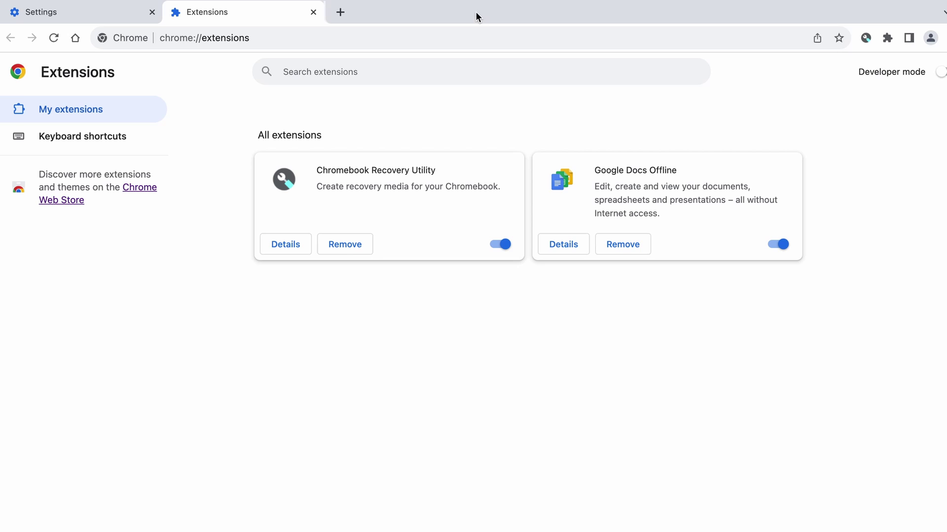
pyautogui.click(313, 13)
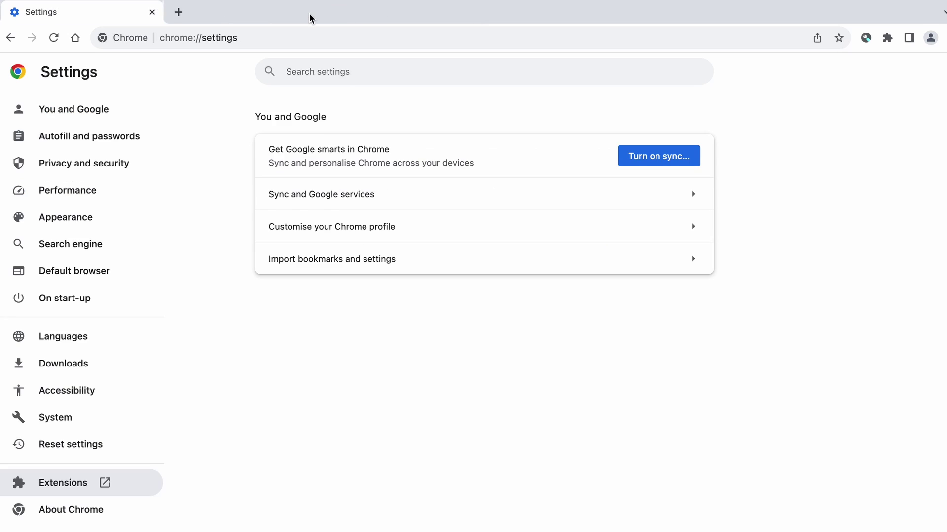
# - Clear Chrome's advanced browsing data for All time, leaving saved passwords untouched
pyautogui.click(140, 166)
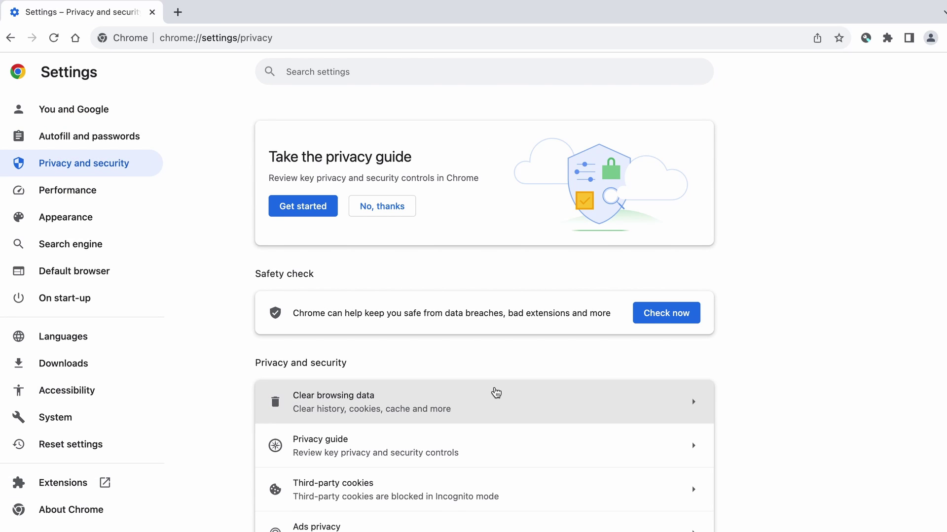
pyautogui.scroll(-1, 495, 393)
pyautogui.click(550, 366)
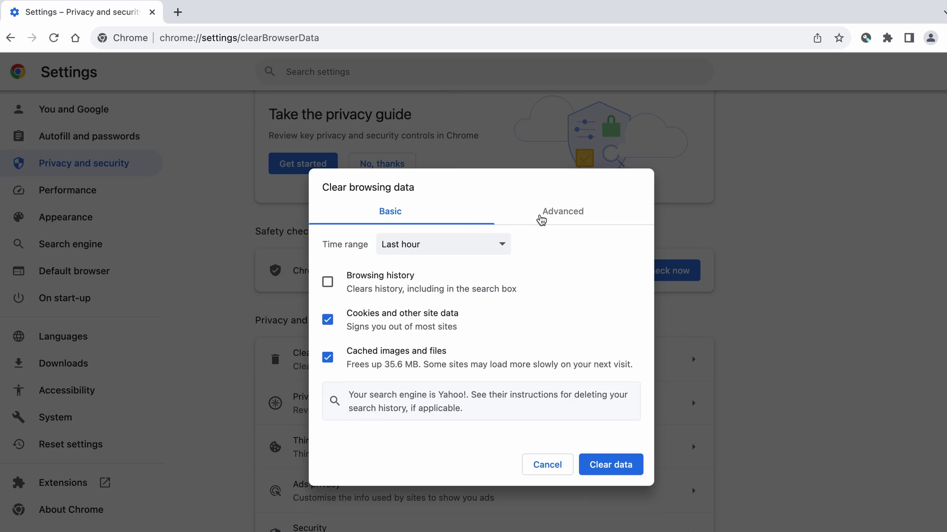
pyautogui.click(539, 216)
pyautogui.click(403, 216)
pyautogui.click(559, 220)
pyautogui.click(507, 249)
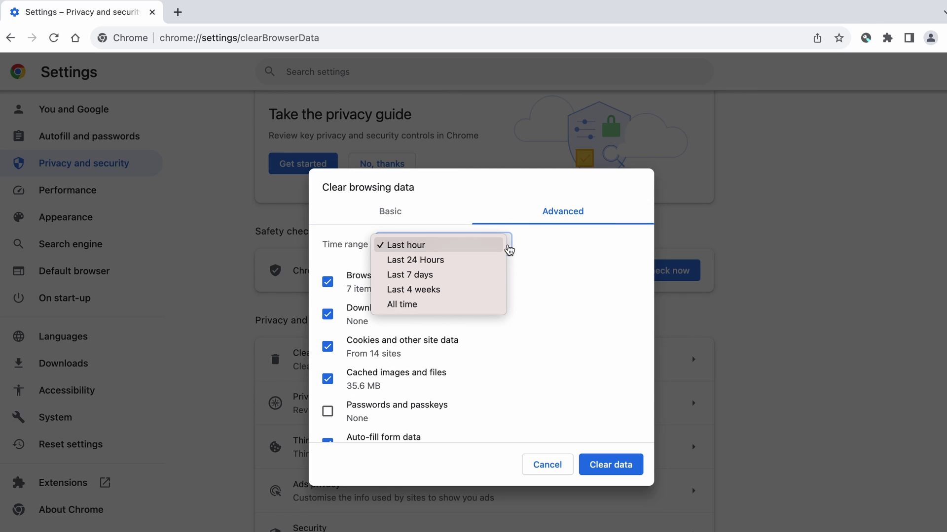
pyautogui.click(439, 304)
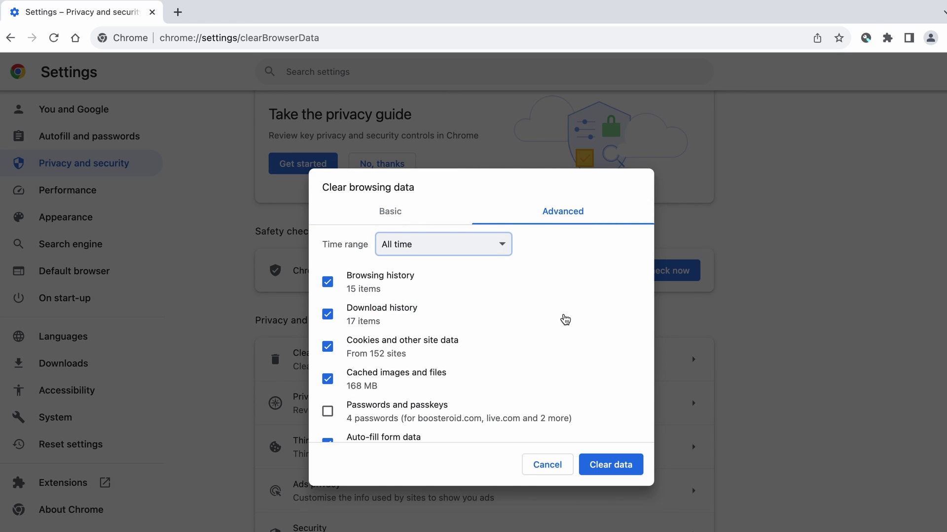
pyautogui.scroll(-3, 562, 319)
pyautogui.click(599, 463)
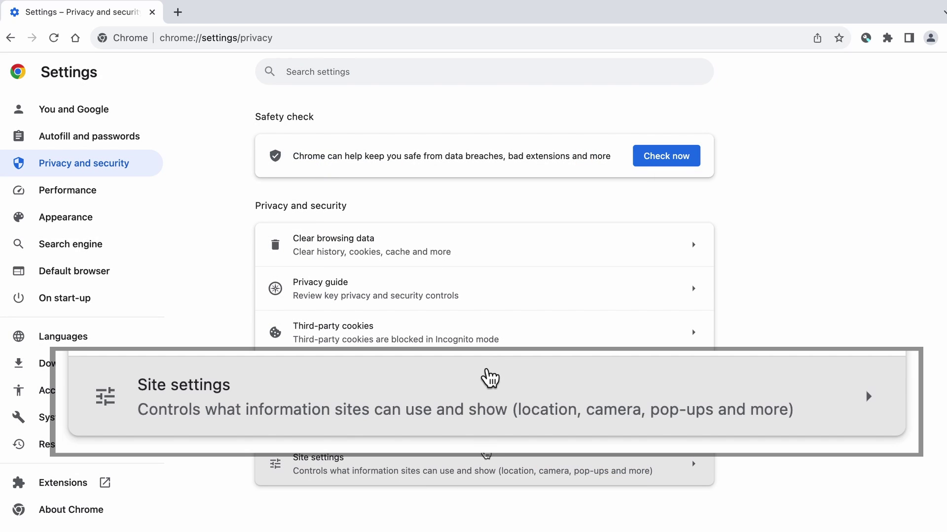
pyautogui.click(491, 449)
pyautogui.scroll(-5, 479, 456)
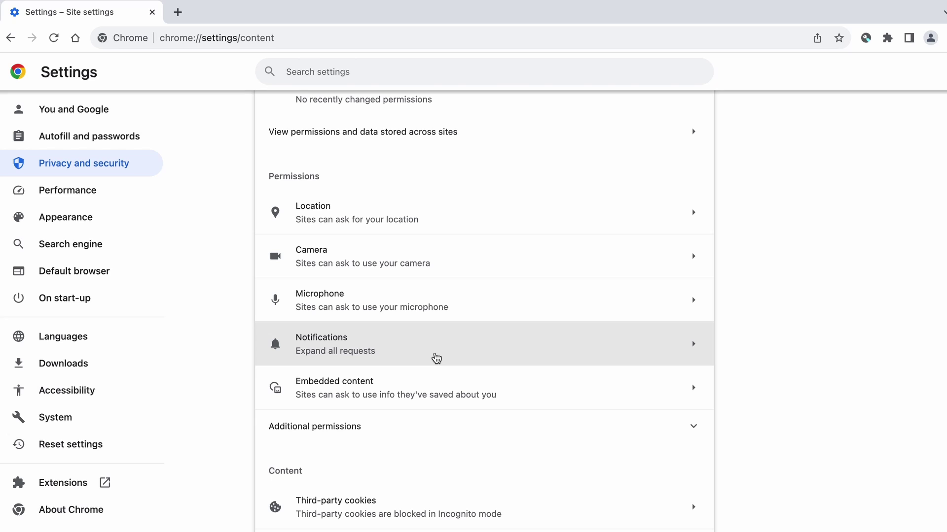
pyautogui.click(435, 357)
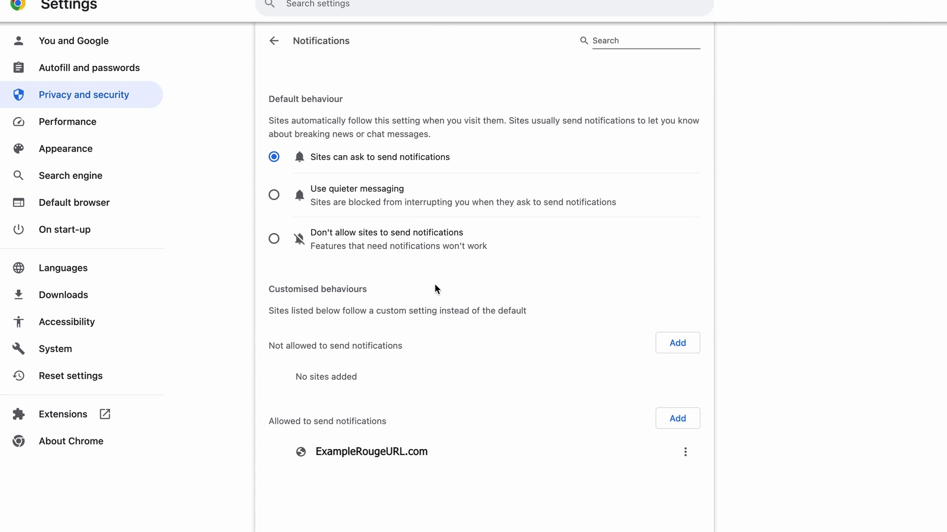
pyautogui.click(685, 452)
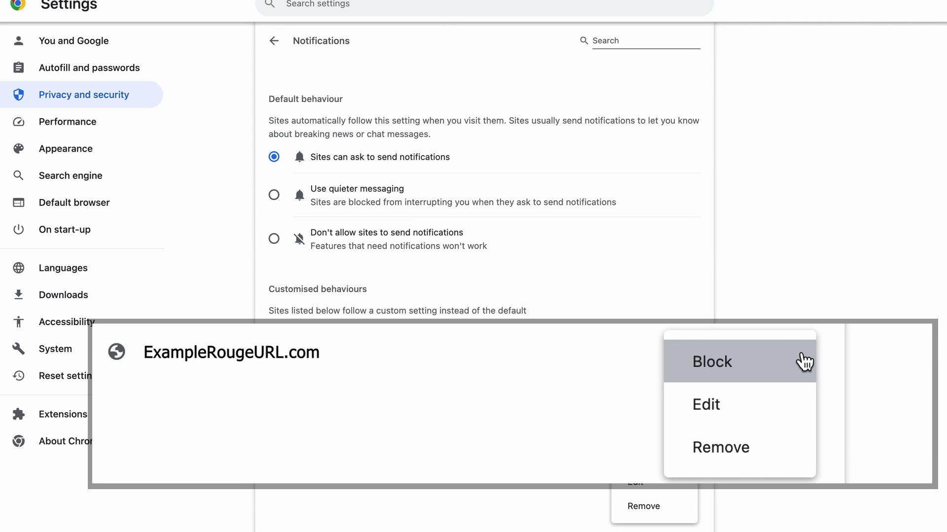
pyautogui.click(657, 507)
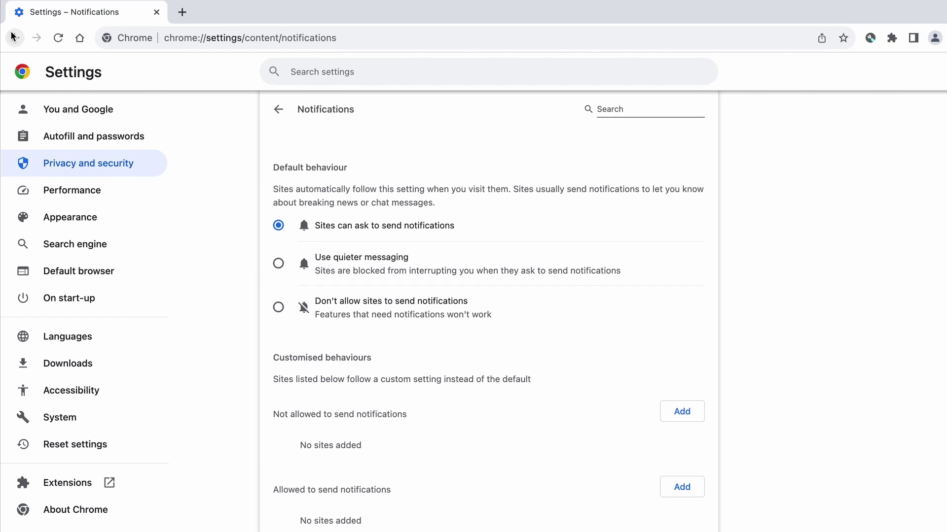
pyautogui.click(16, 39)
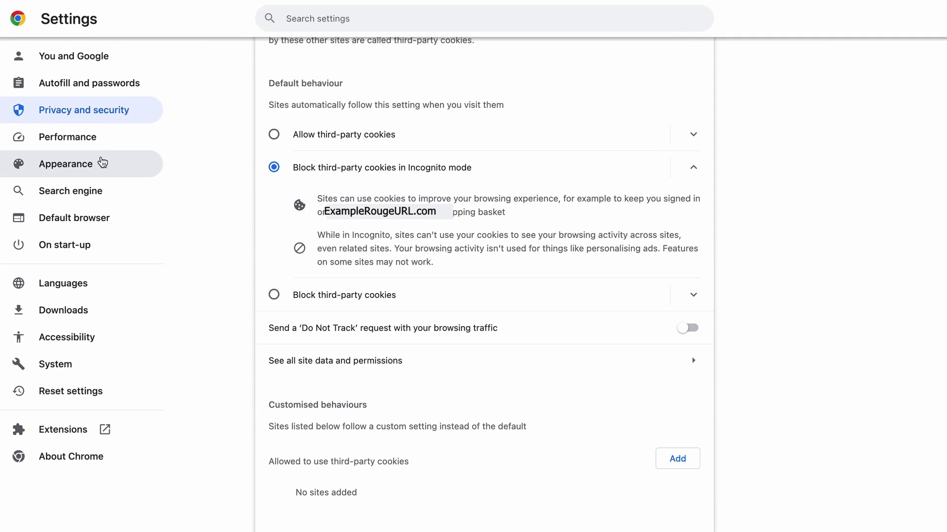
# - Replace Chrome's rogue home page with the New Tab page
pyautogui.click(102, 217)
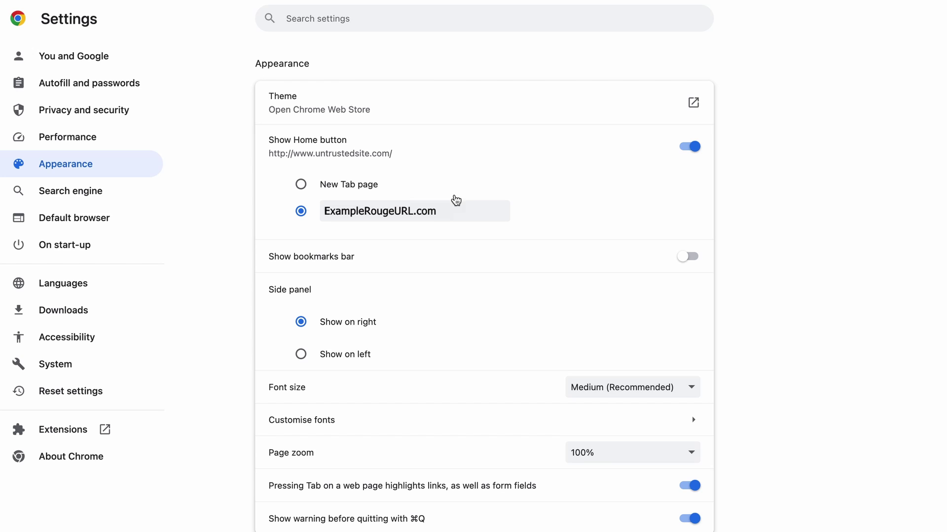
pyautogui.click(461, 212)
pyautogui.click(302, 185)
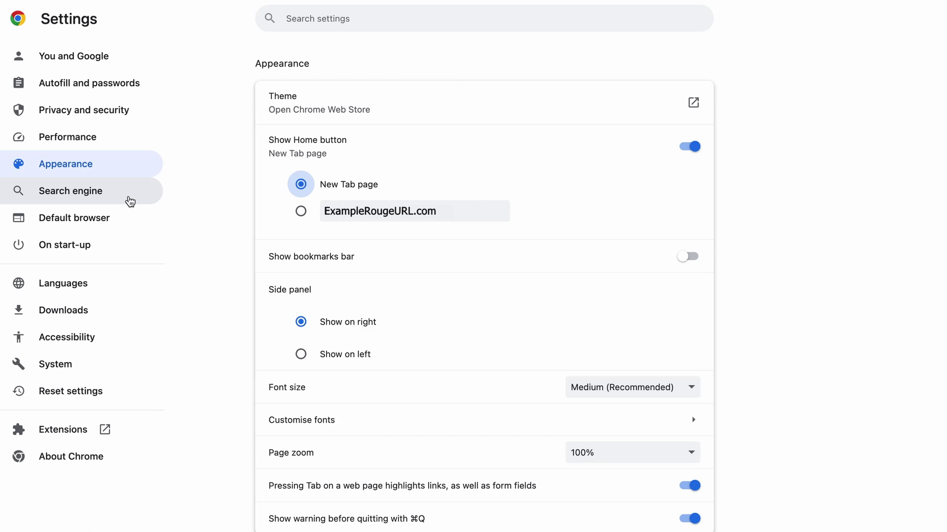
# - Choose Google as Chrome's default search engine
pyautogui.click(143, 195)
pyautogui.click(633, 100)
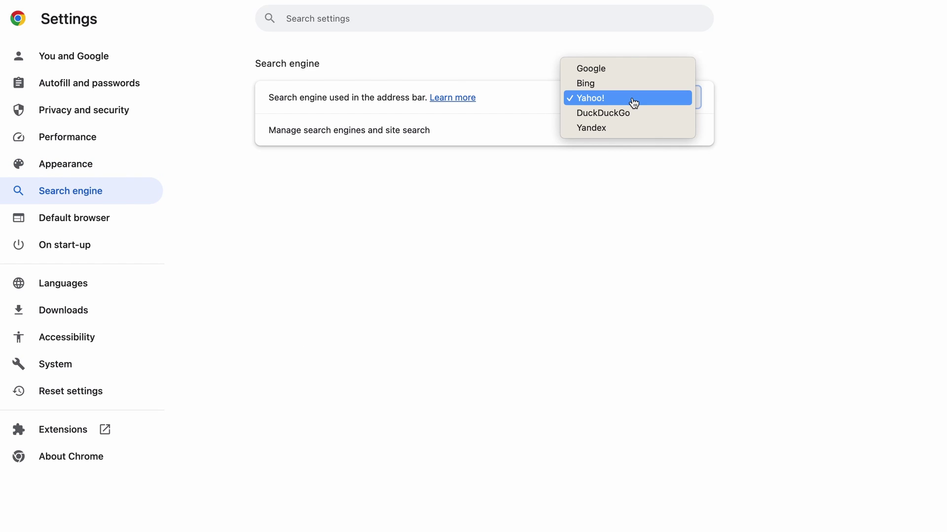
pyautogui.click(626, 71)
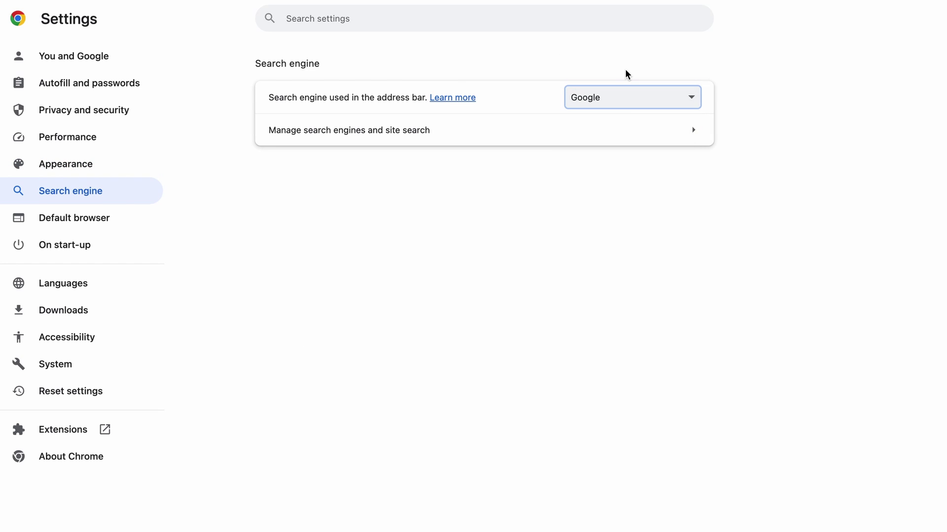
# - Delete the ExampleRougeURL.com shortcut from the site search list
pyautogui.click(641, 134)
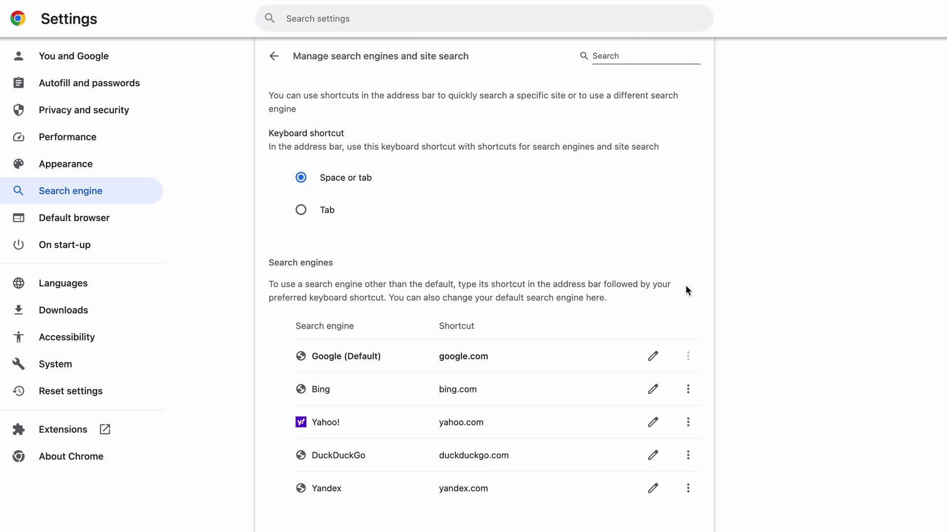
pyautogui.scroll(-6, 685, 285)
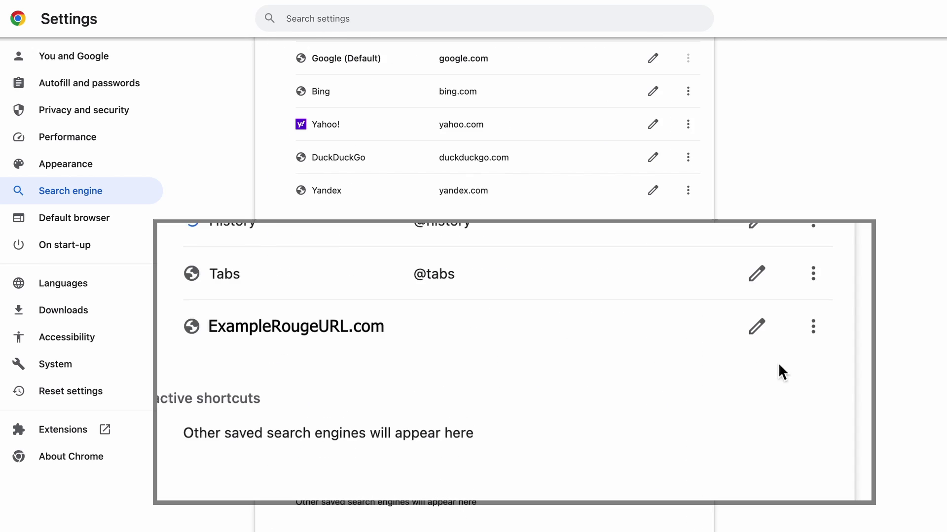
pyautogui.click(688, 436)
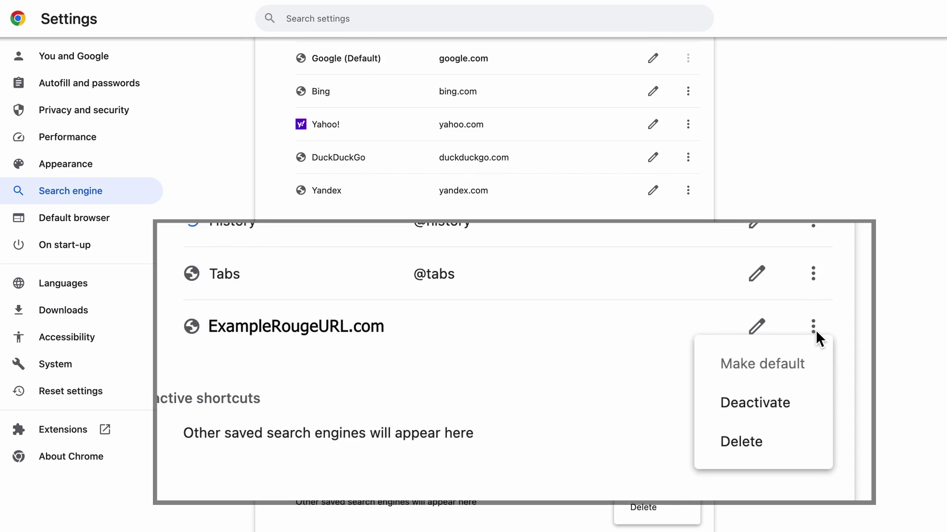
pyautogui.click(650, 506)
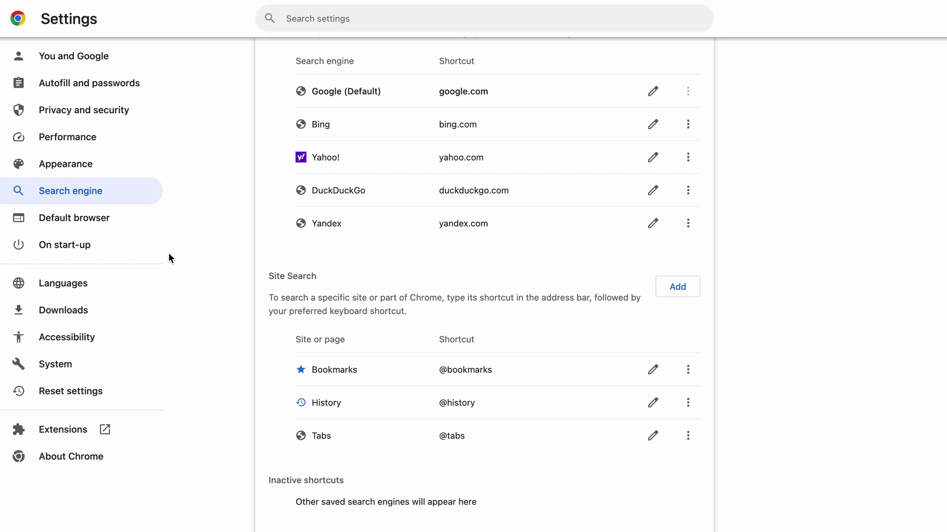
# - Bring up the ExampleRougeURL.com entry's menu in Chrome's On start-up settings
pyautogui.click(106, 251)
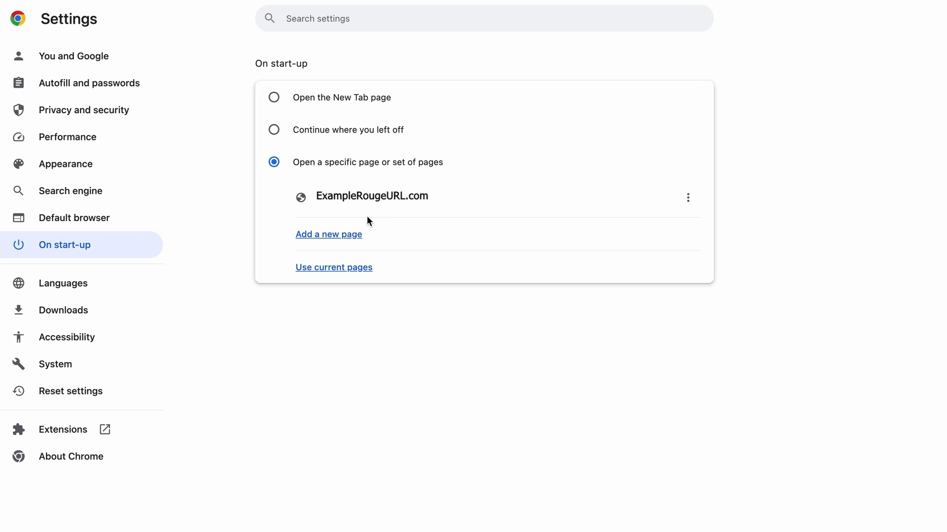
pyautogui.click(690, 197)
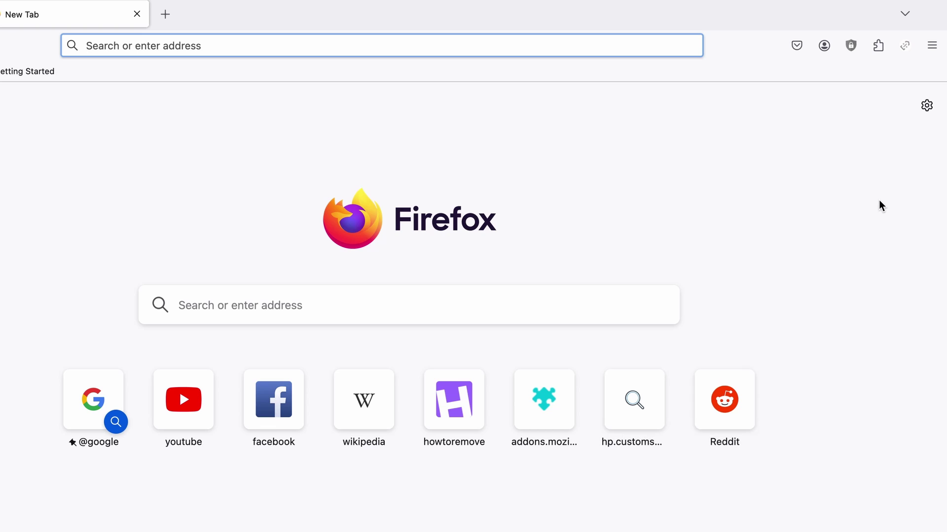
# - Remove the SmartSpending extension through Firefox's Add-ons Manager
pyautogui.click(877, 48)
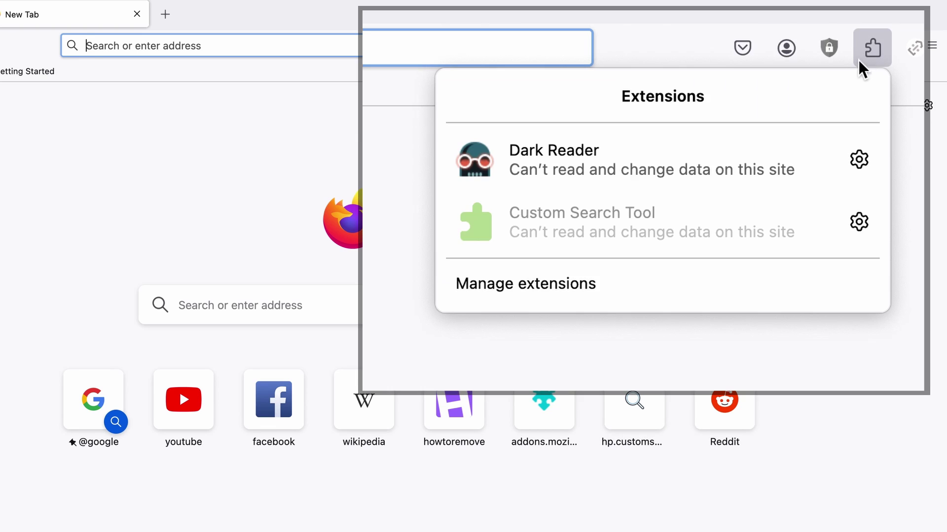
pyautogui.click(513, 305)
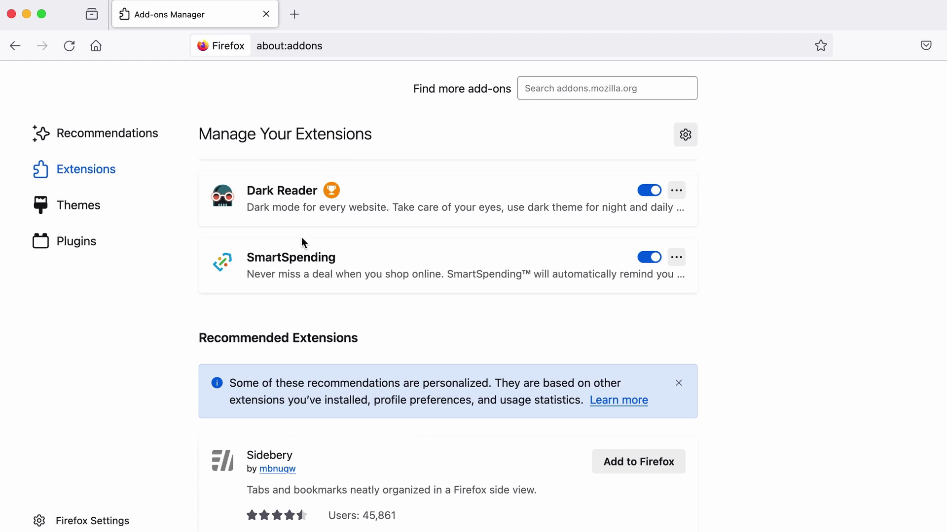
pyautogui.click(681, 259)
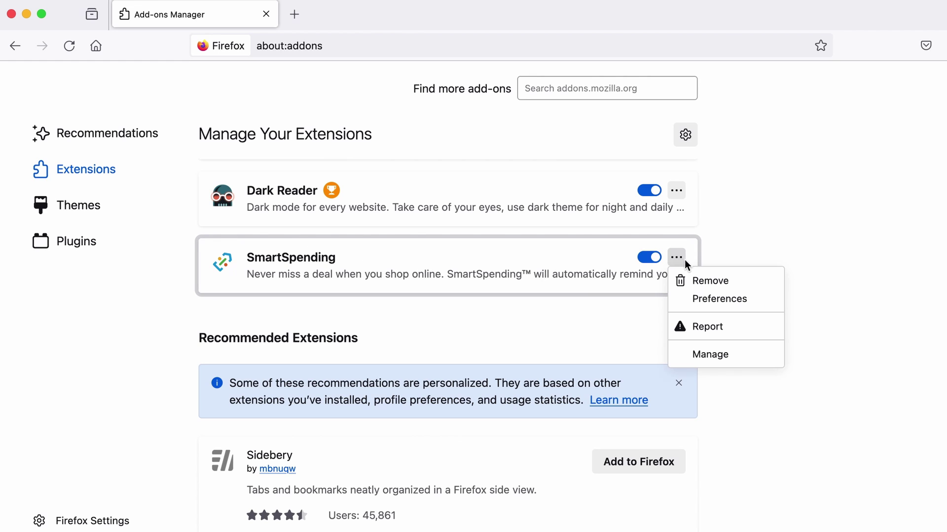
pyautogui.click(754, 282)
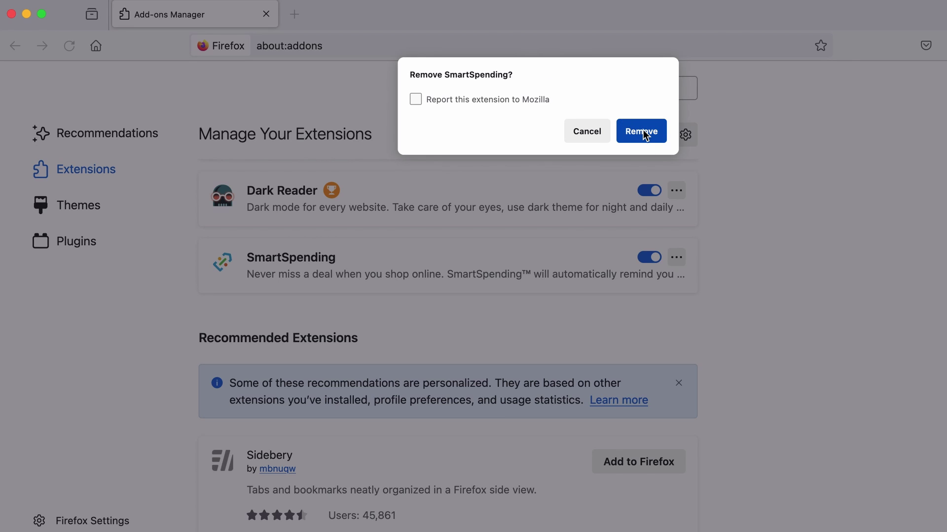
pyautogui.click(624, 124)
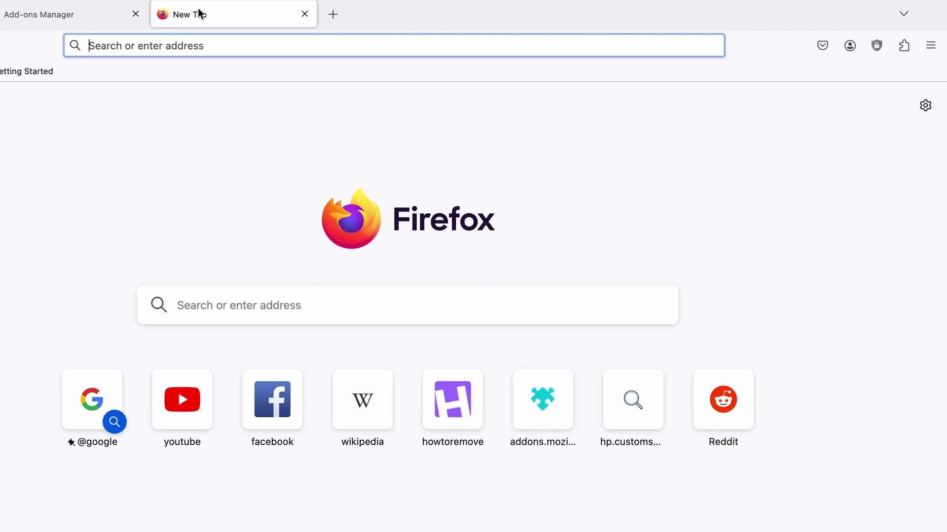
pyautogui.click(931, 46)
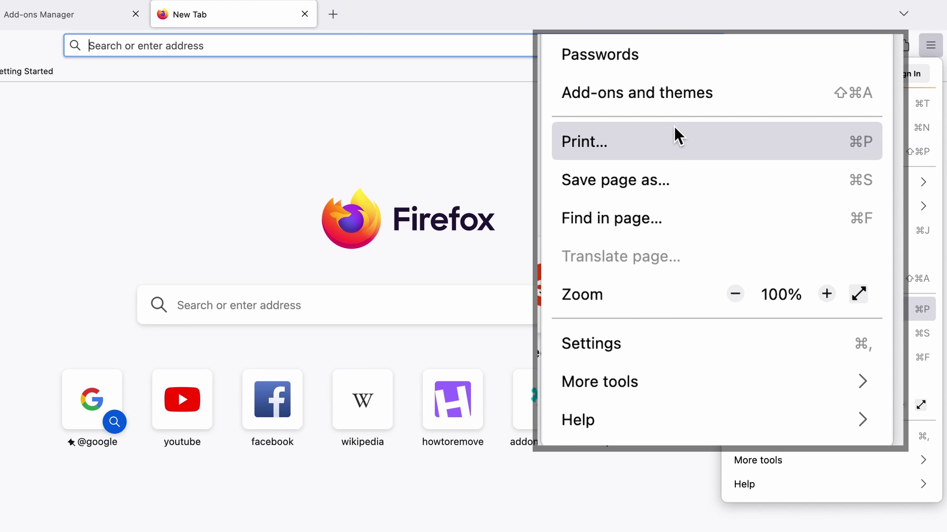
# - Replace the rogue ExampleRougeURL.com homepage in Firefox with Firefox Home (Default)
pyautogui.click(769, 433)
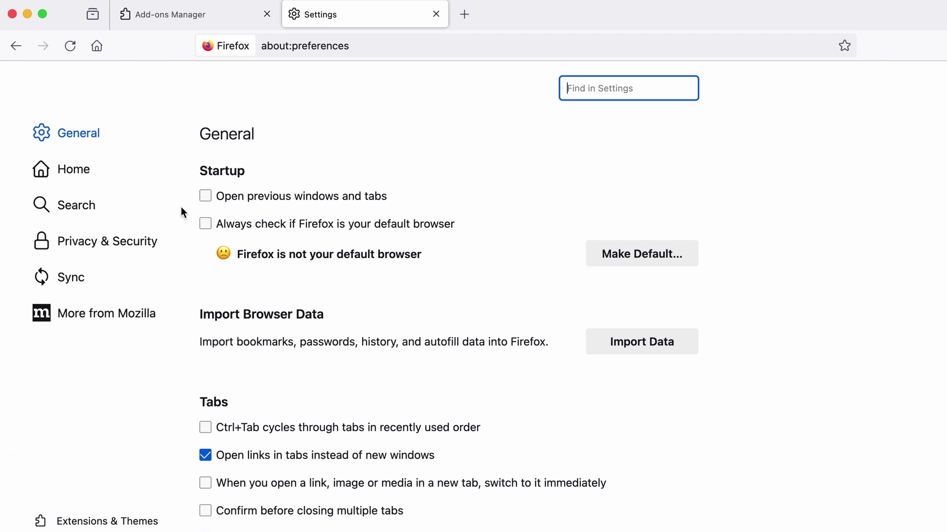
pyautogui.click(90, 171)
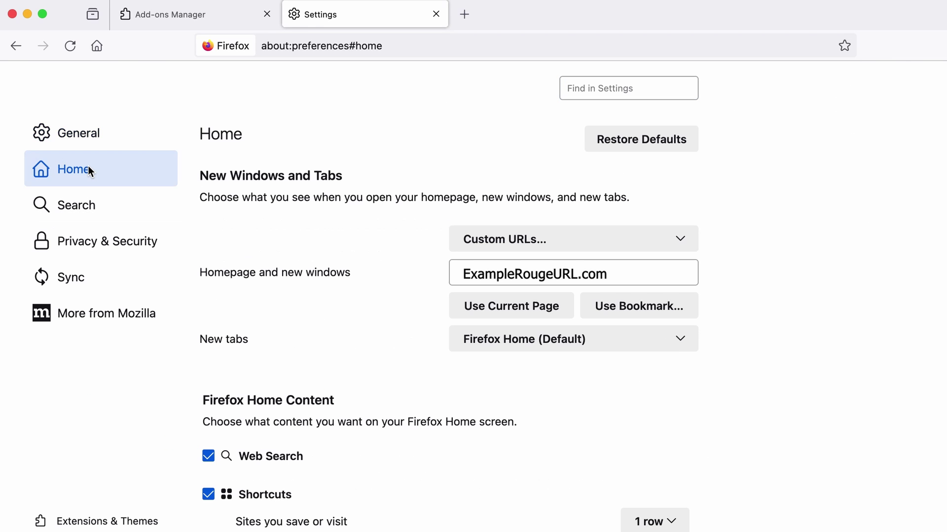
pyautogui.tripleClick(610, 275)
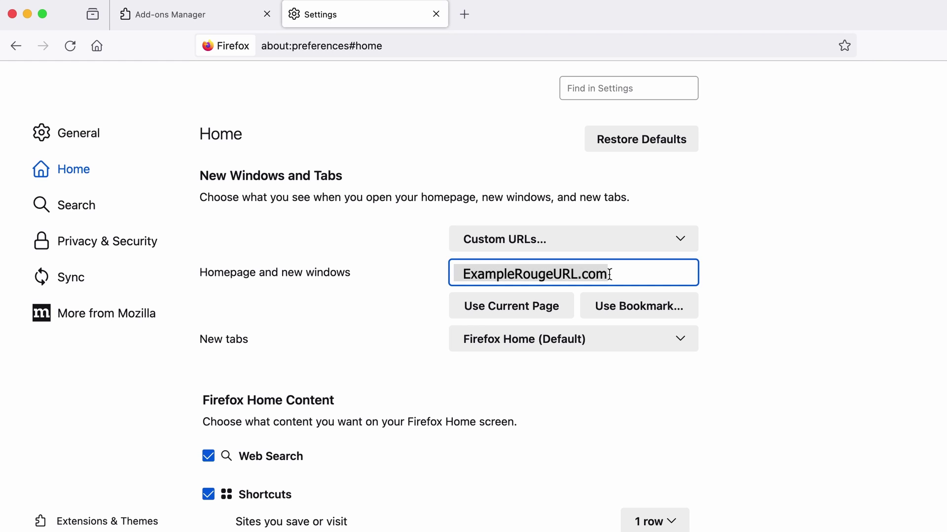
pyautogui.press('BackSpace')
pyautogui.click(614, 242)
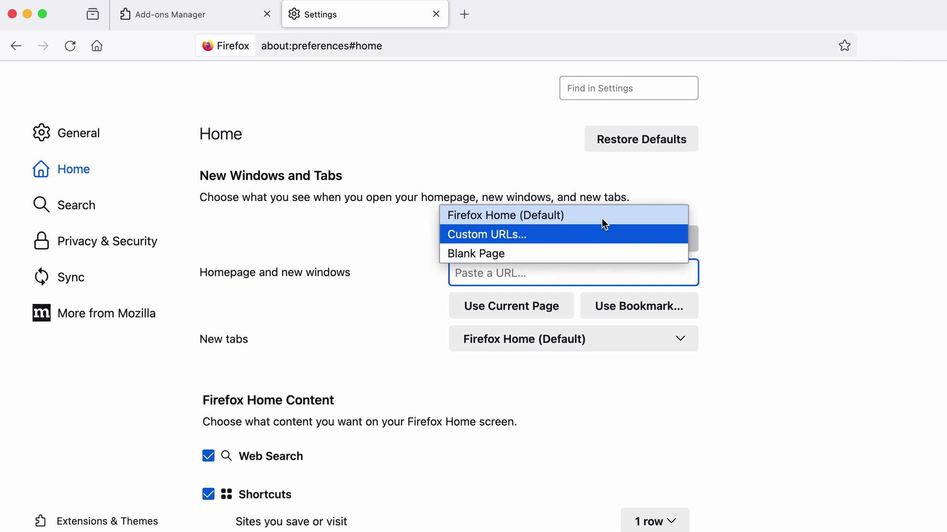
pyautogui.click(602, 219)
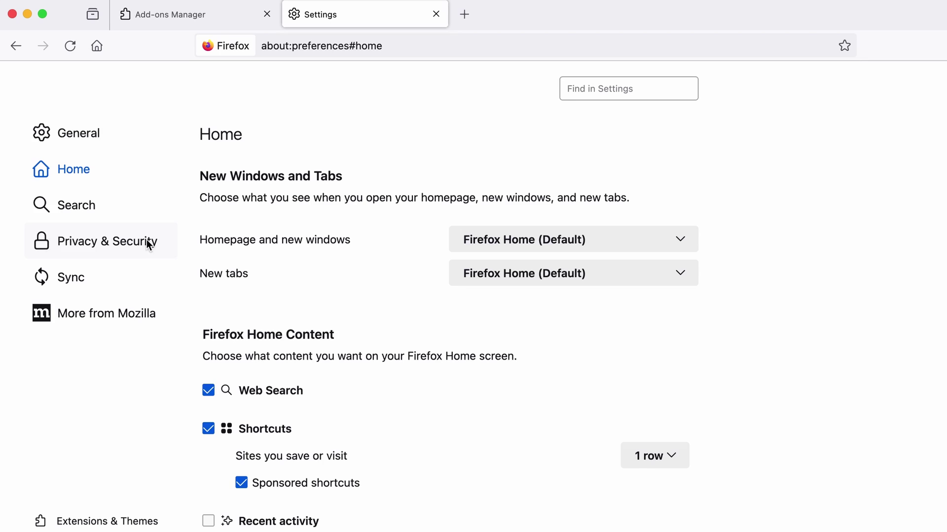
# - Make Google Firefox's default search engine
pyautogui.click(85, 216)
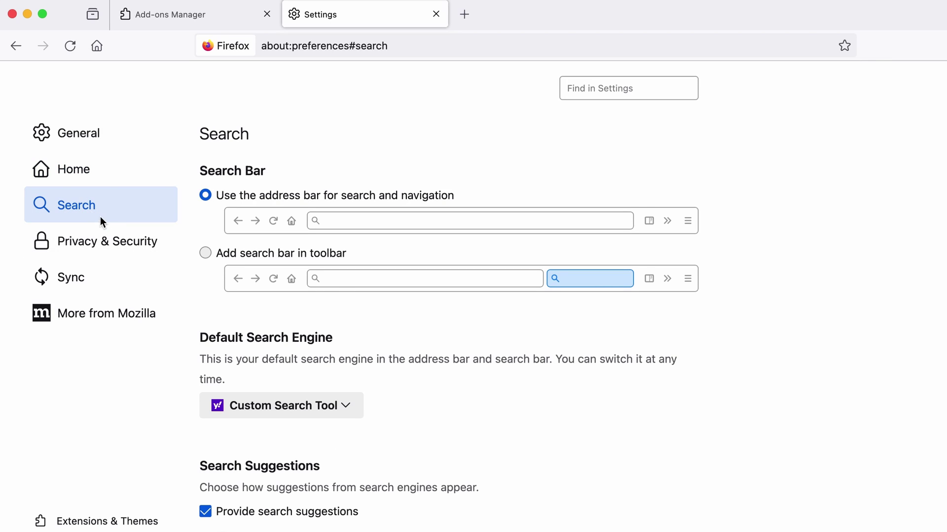
pyautogui.click(352, 405)
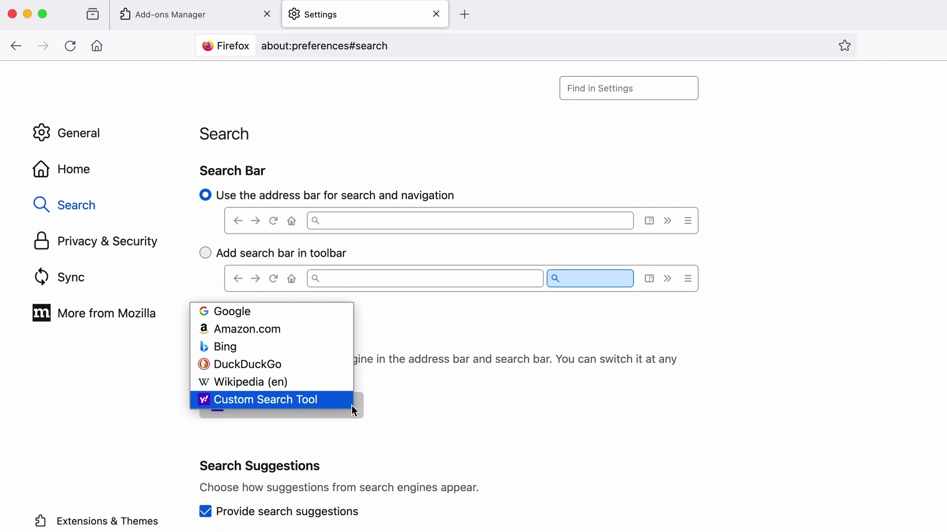
pyautogui.click(292, 313)
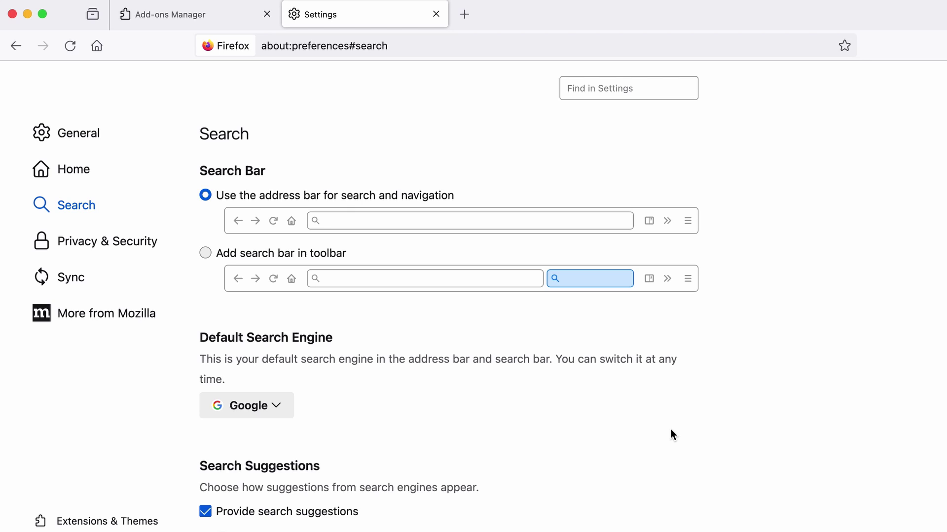
# - Remove the Custom Search Tool engine from Firefox's search shortcuts
pyautogui.scroll(-3, 671, 432)
pyautogui.scroll(-9, 670, 436)
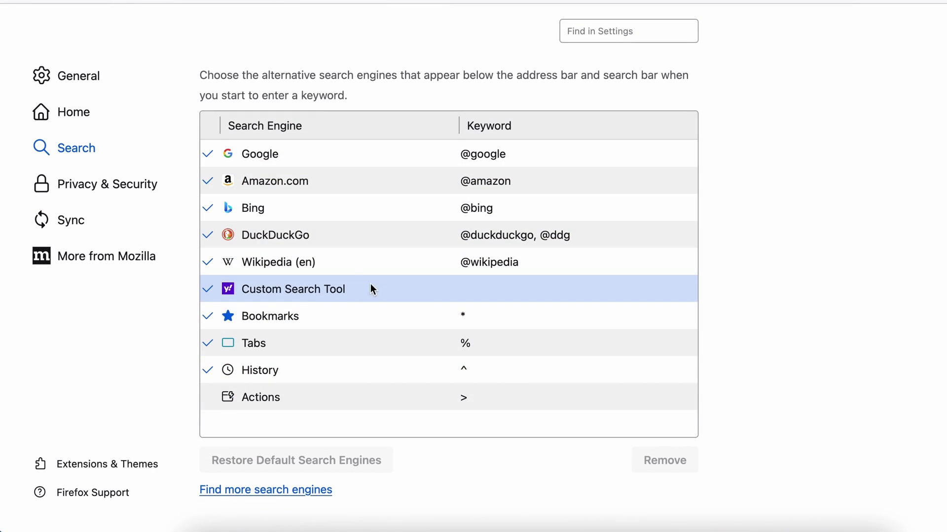
pyautogui.click(421, 289)
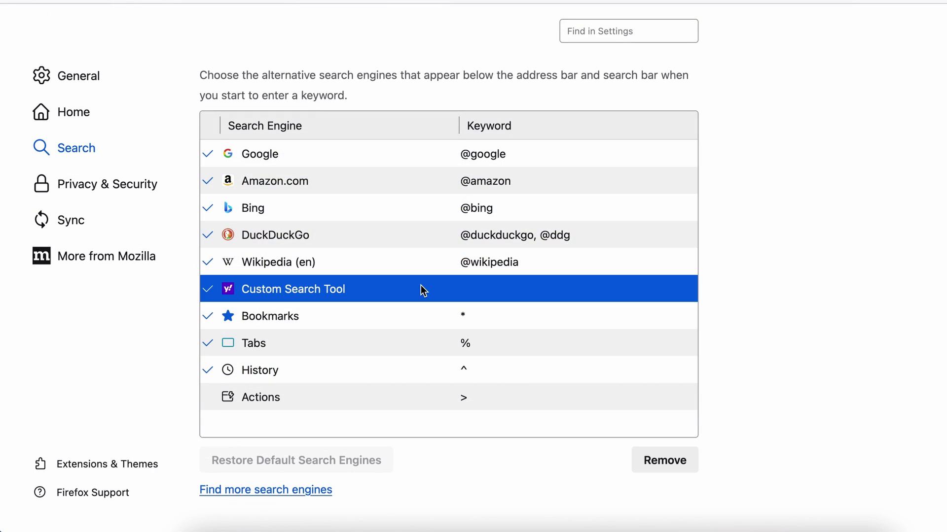
pyautogui.click(677, 461)
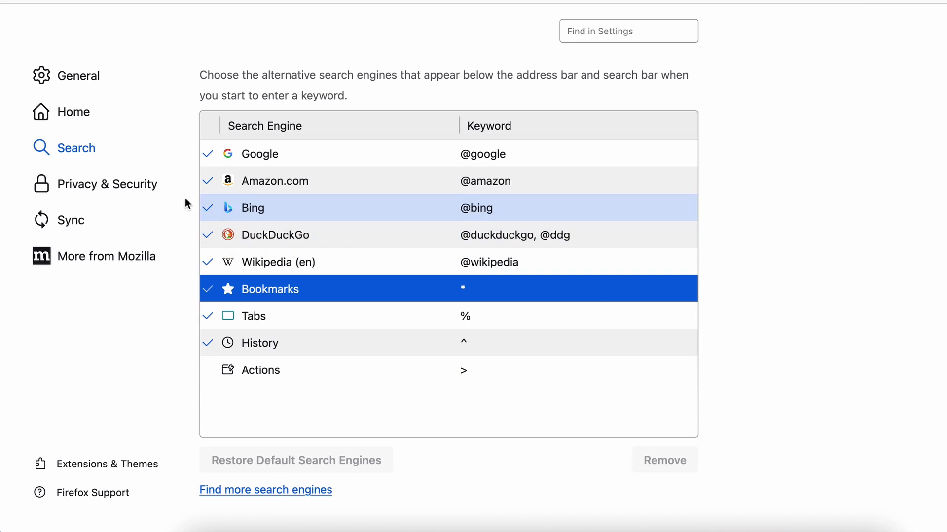
# - Clear Firefox's cookies, site data and cached web content, then open the Location permissions settings
pyautogui.click(121, 189)
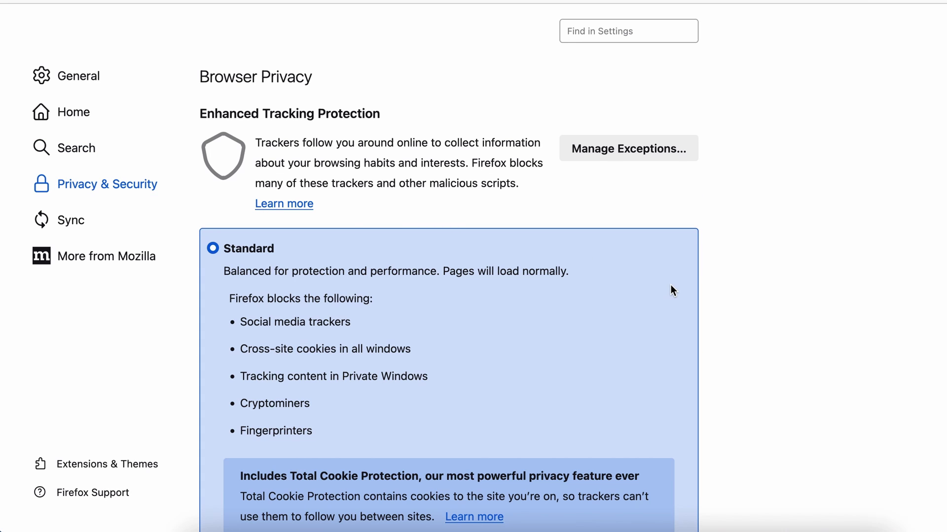
pyautogui.scroll(-10, 671, 286)
pyautogui.scroll(-3, 673, 291)
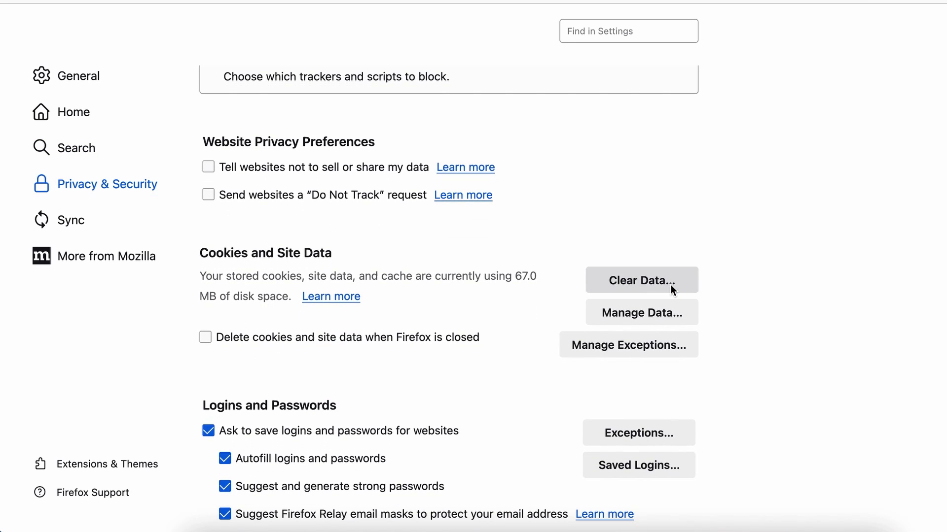
pyautogui.click(644, 279)
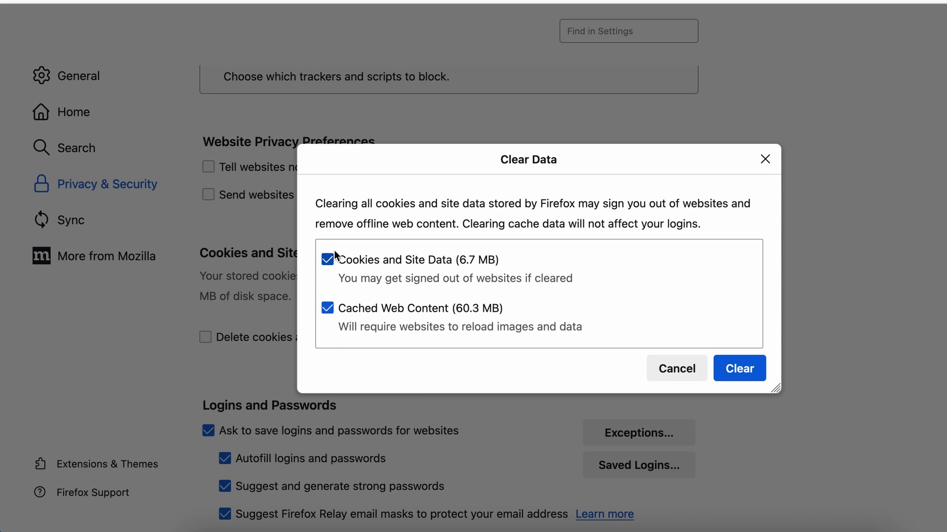
pyautogui.click(742, 370)
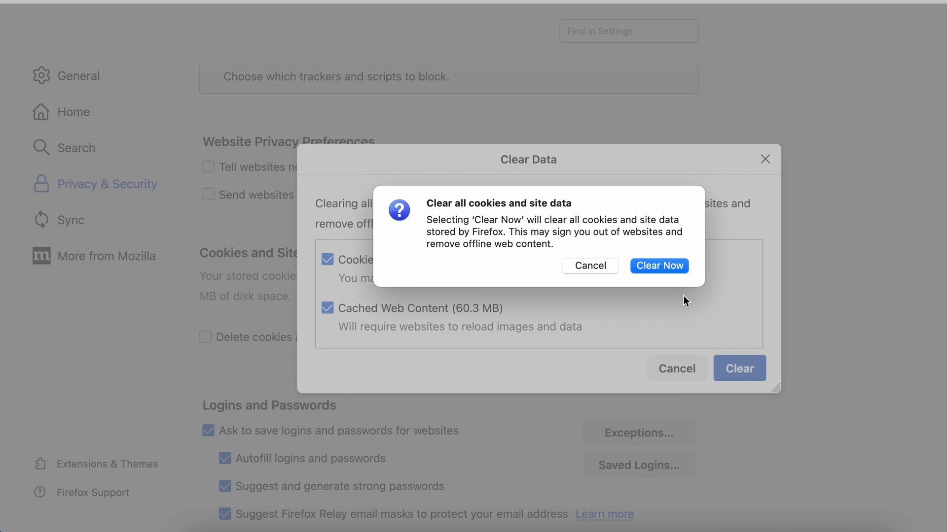
pyautogui.click(661, 266)
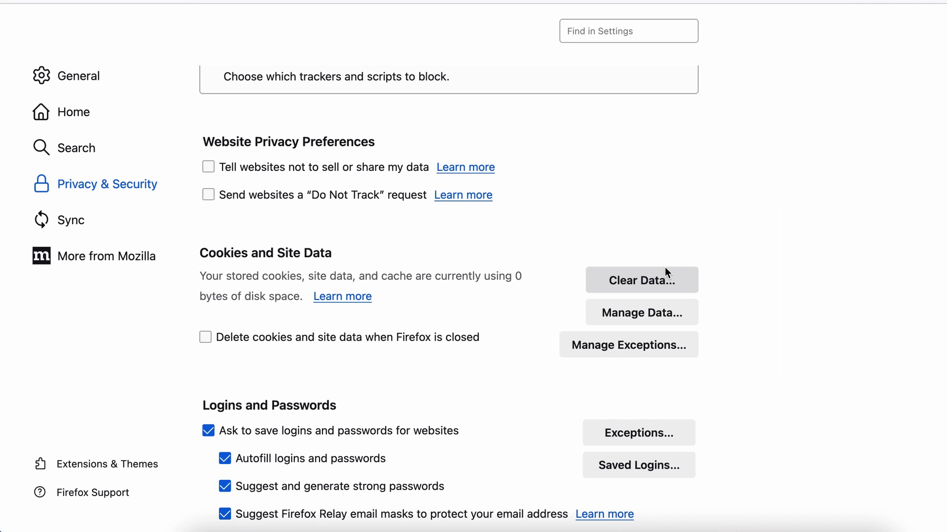
pyautogui.scroll(-15, 813, 257)
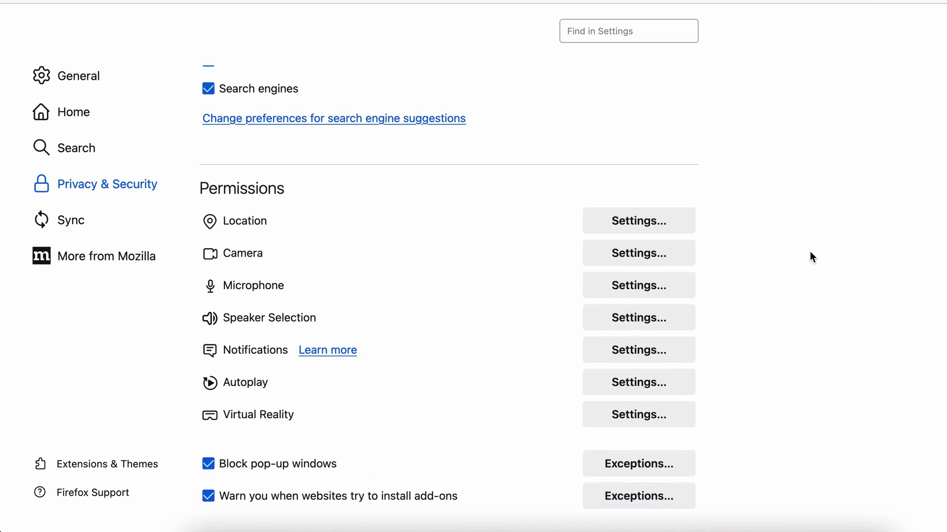
pyautogui.click(661, 221)
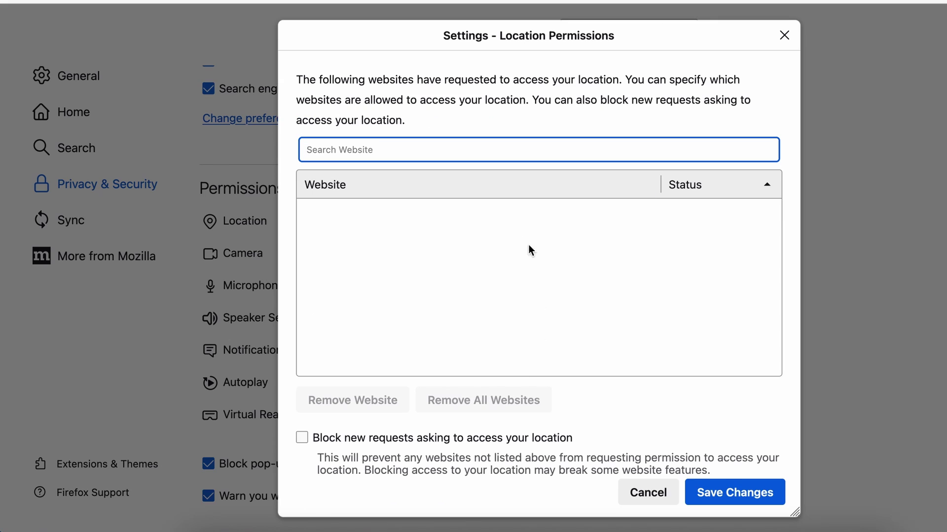